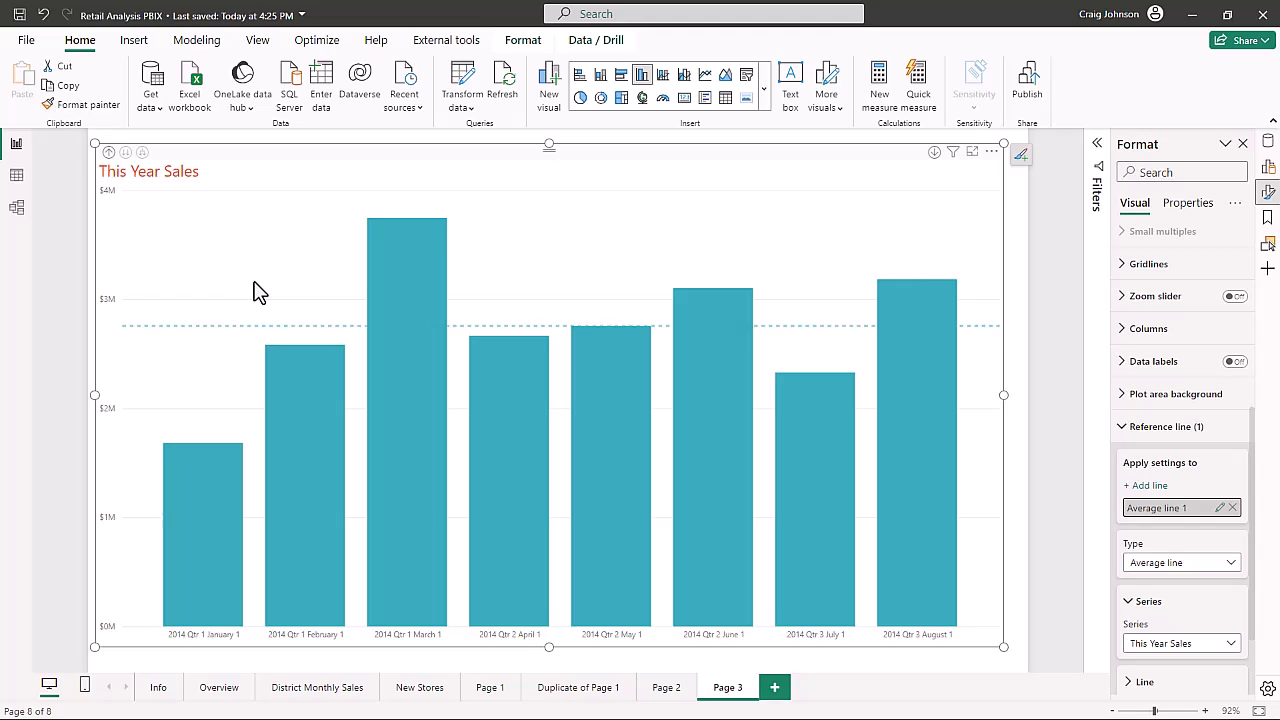
# Insert a clustered column chart on a new report page and enlarge it to about 1240 wide by 680 high.
pyautogui.moveTo(386, 313)
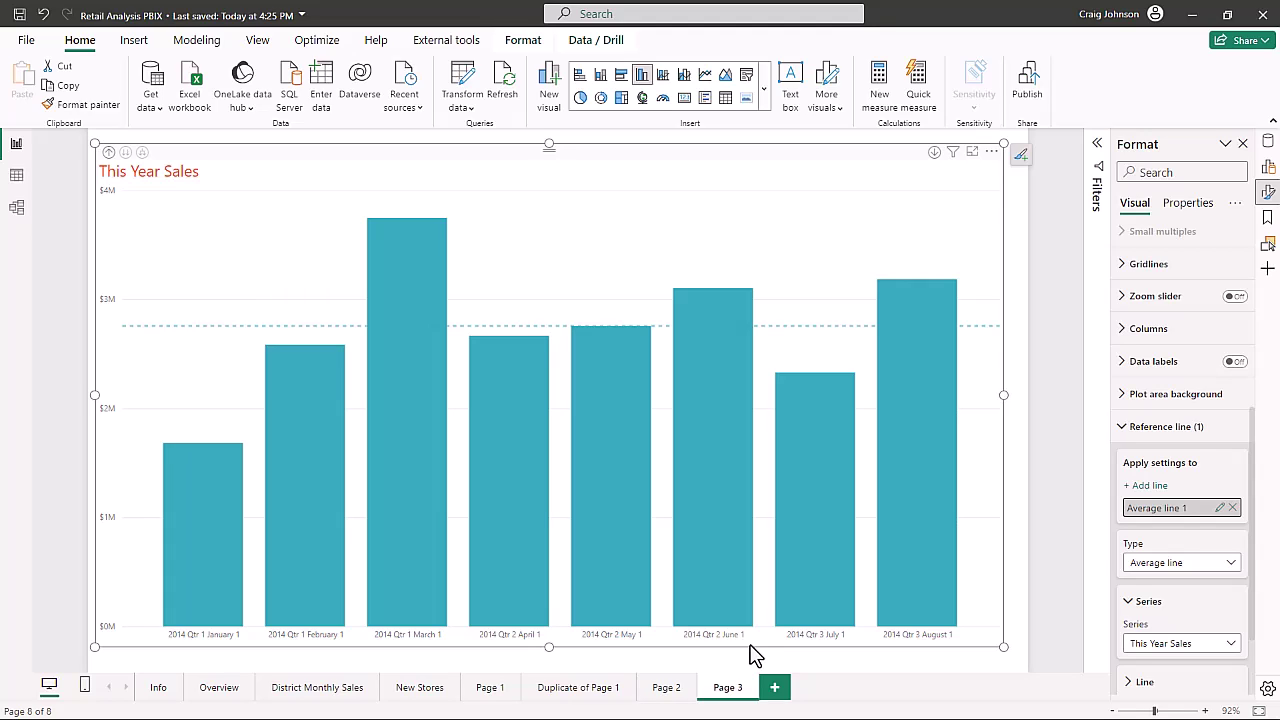
pyautogui.click(776, 690)
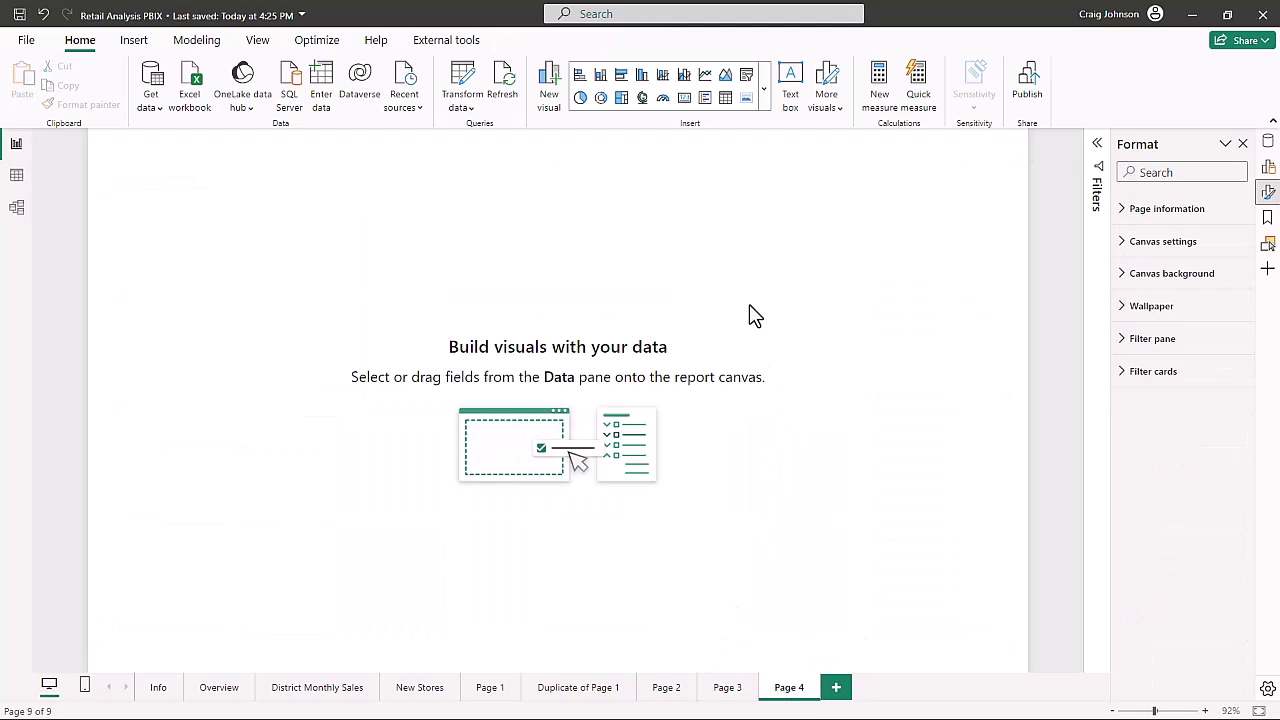
pyautogui.click(766, 98)
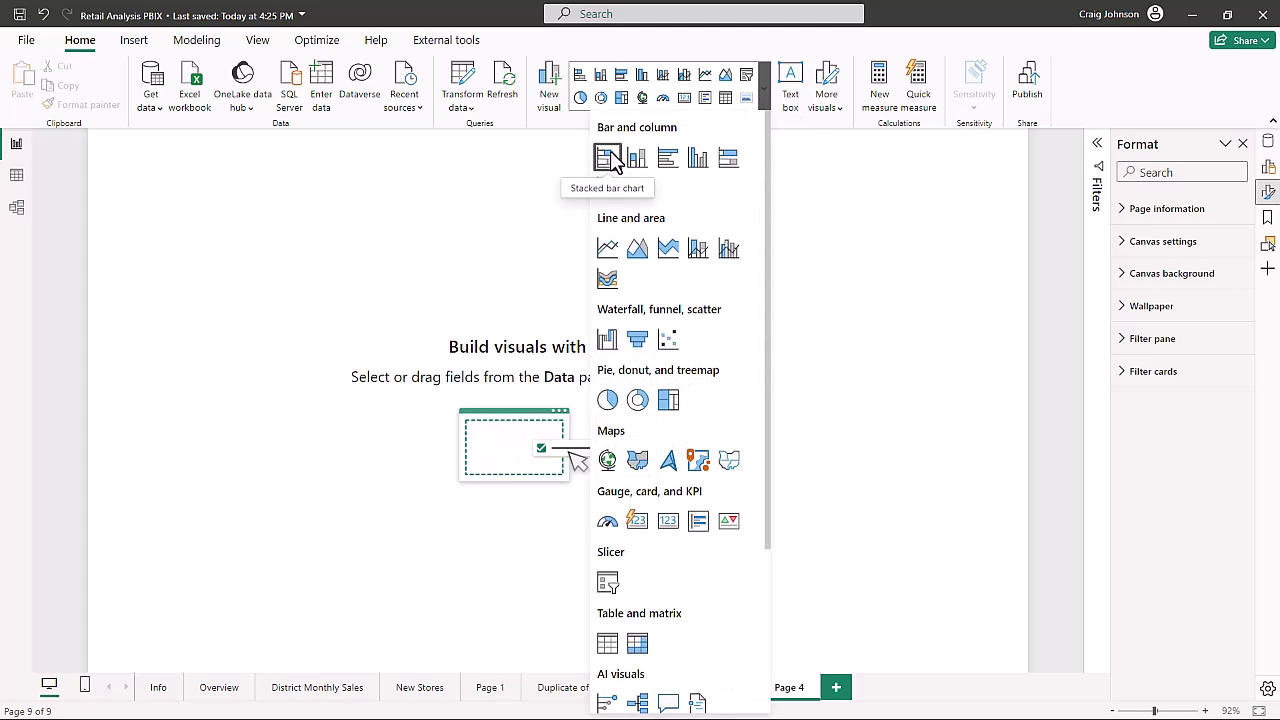
pyautogui.click(700, 160)
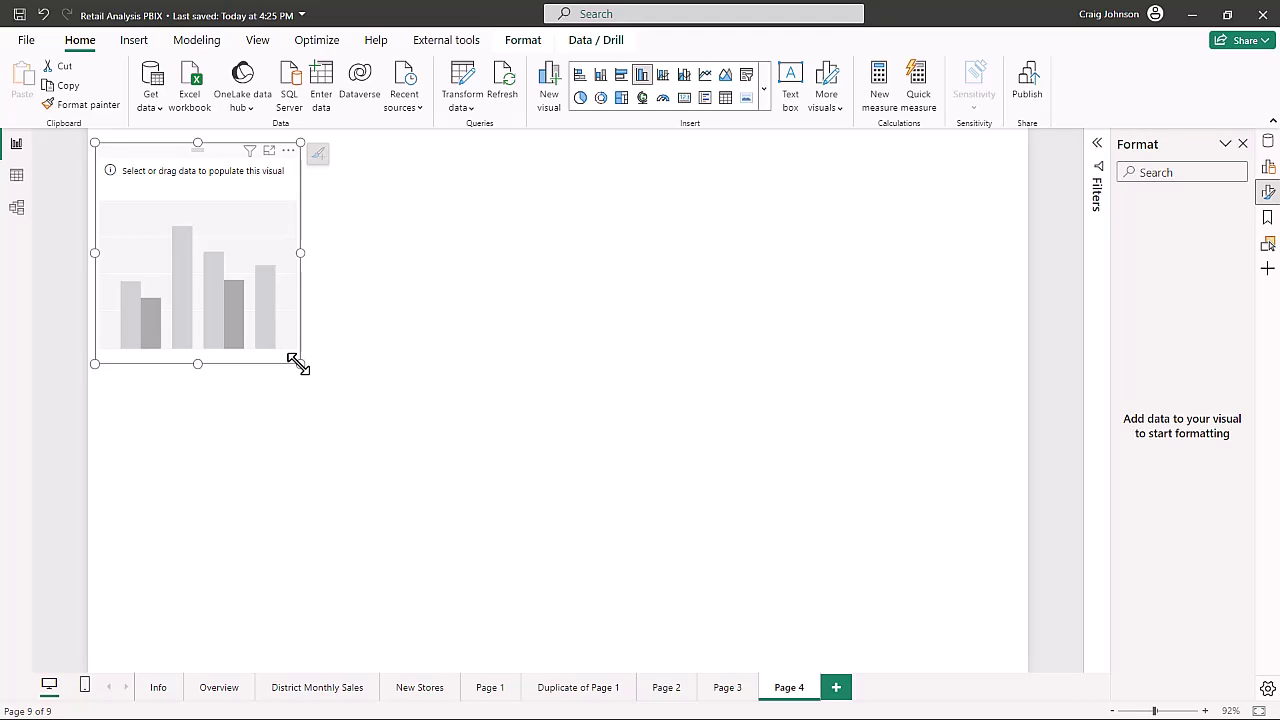
pyautogui.moveTo(298, 362); pyautogui.dragTo(1005, 658)
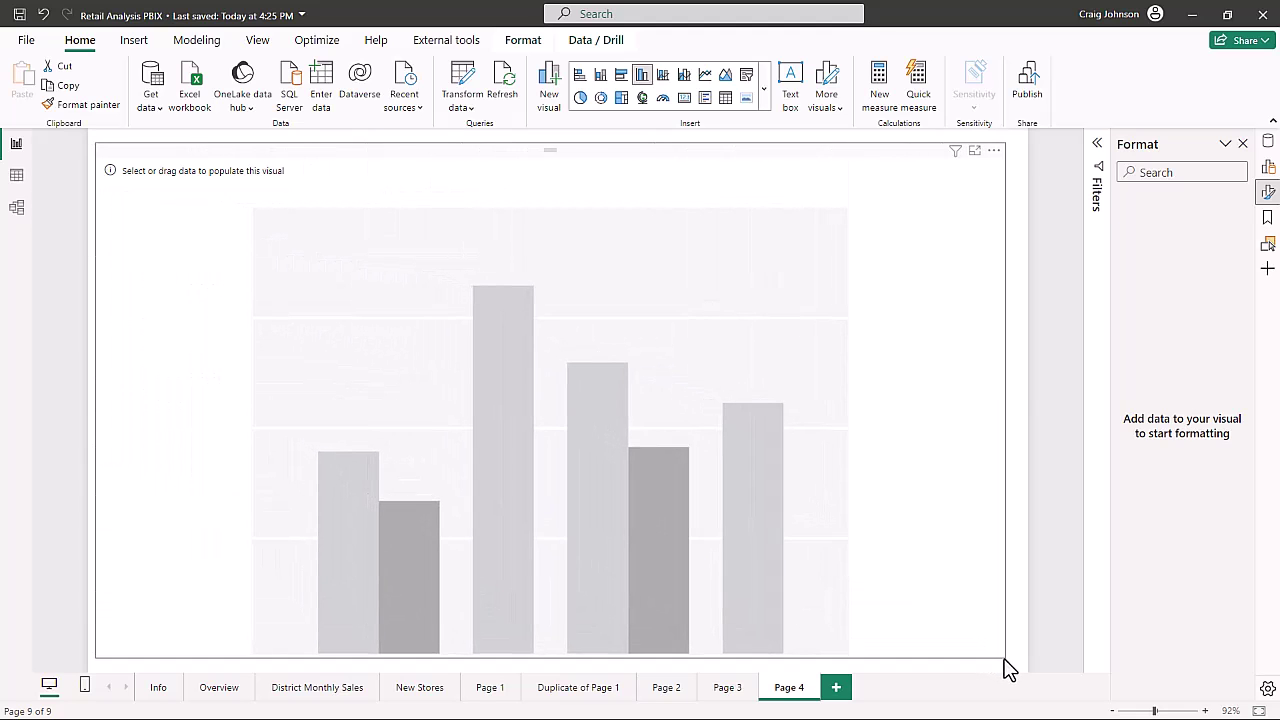
# Add the TotalSalesTY value from the Sales table to the chart's Y-axis.
pyautogui.click(1268, 172)
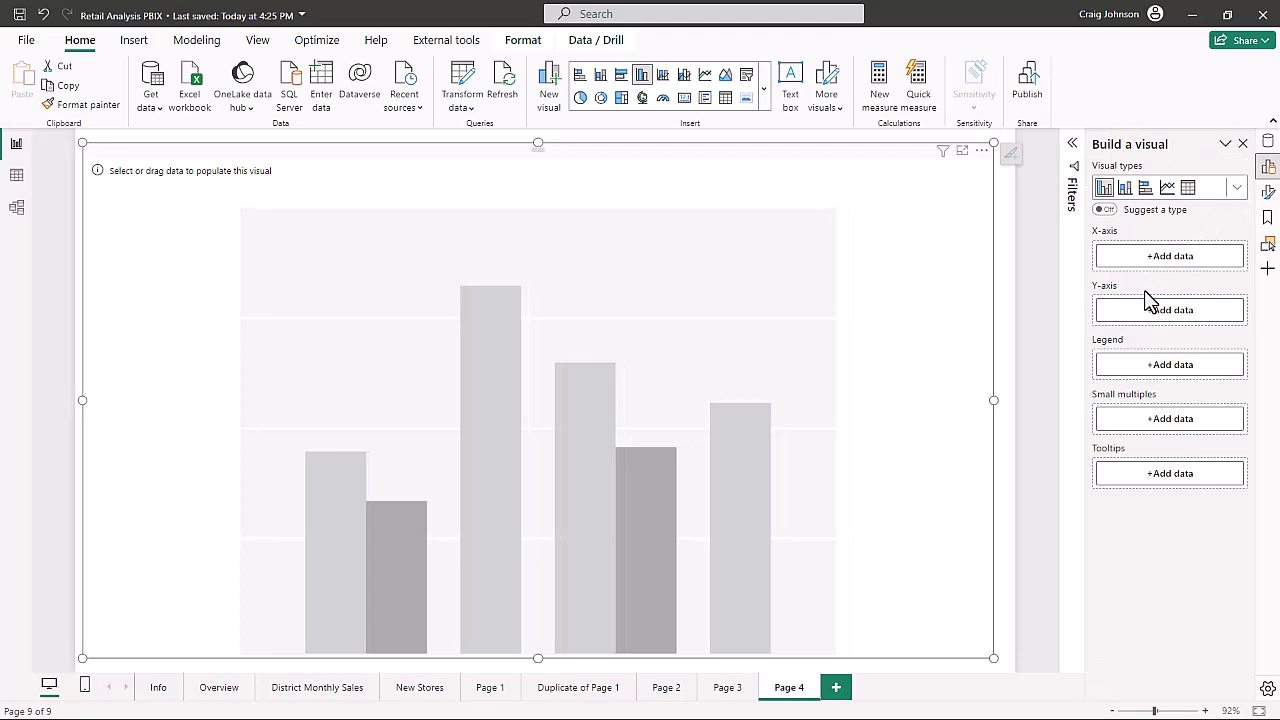
pyautogui.click(1268, 194)
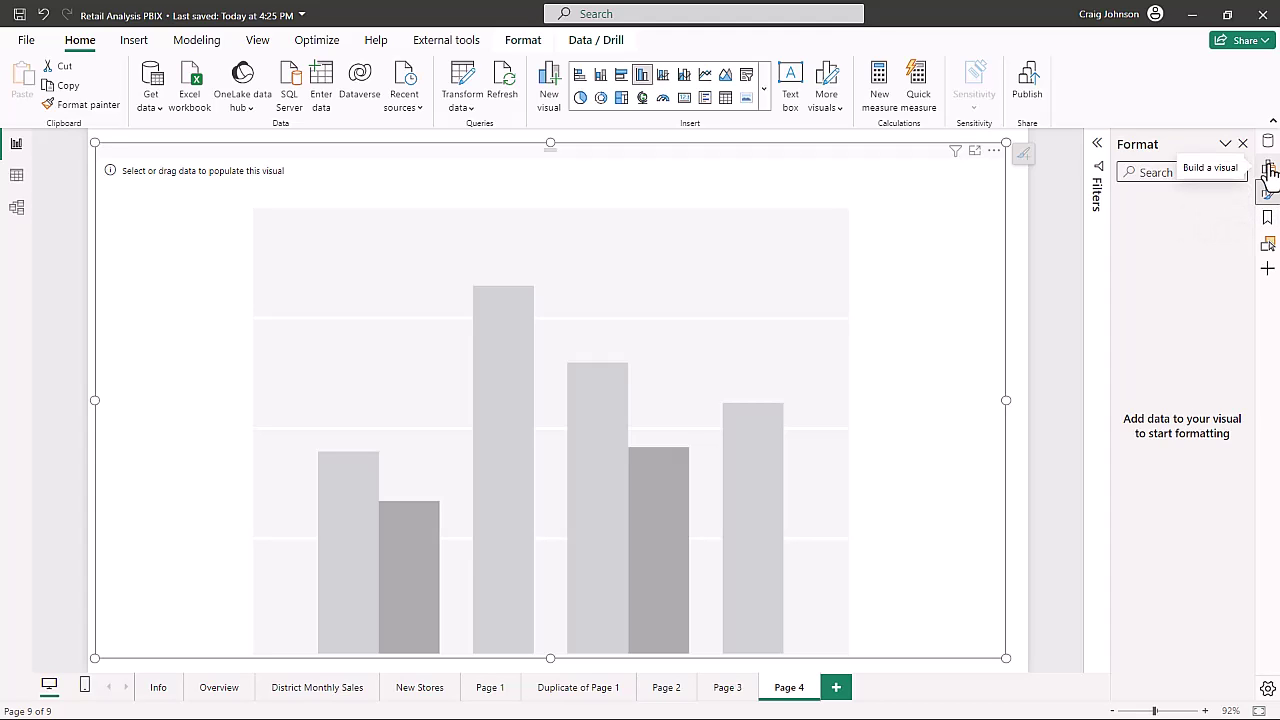
pyautogui.click(1268, 172)
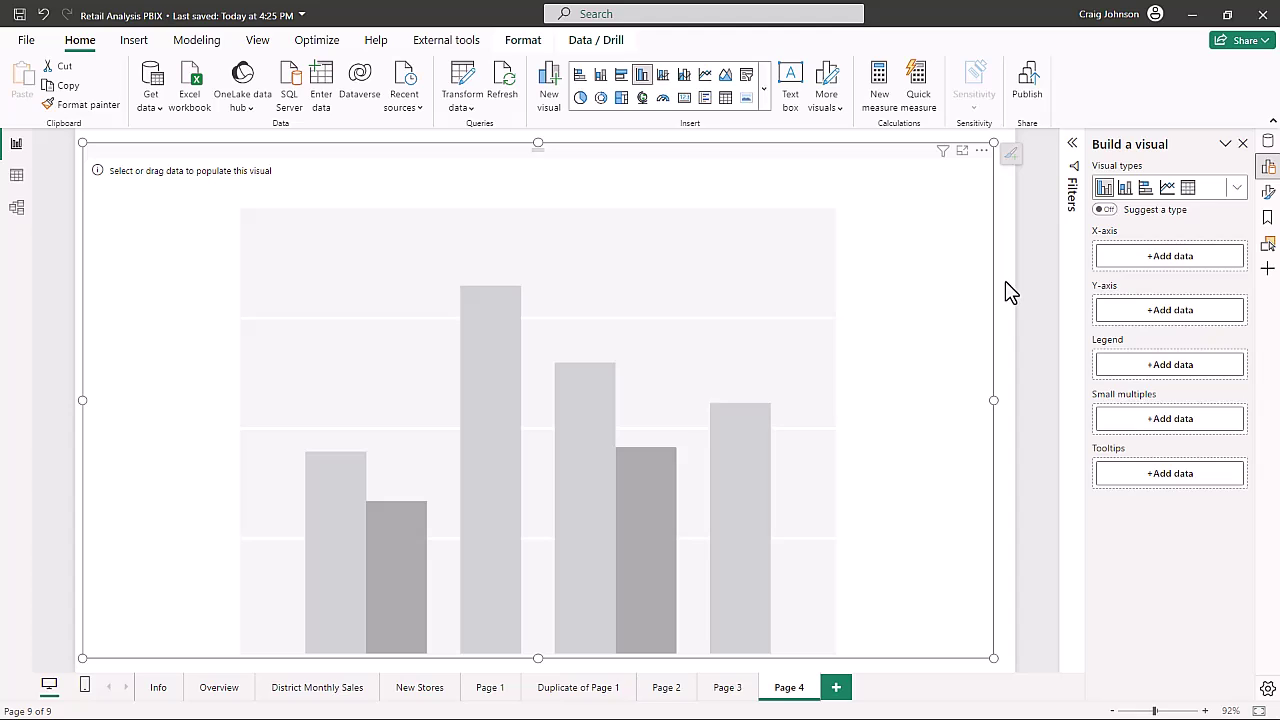
pyautogui.click(1152, 312)
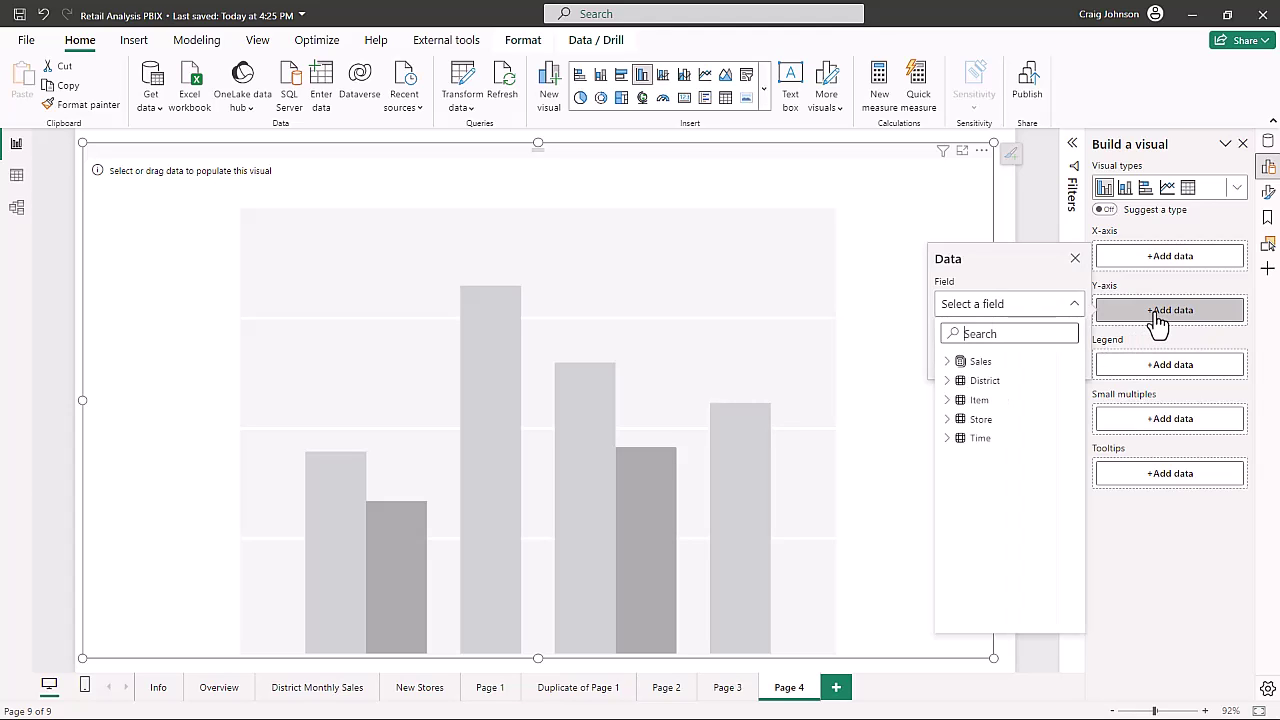
pyautogui.click(947, 365)
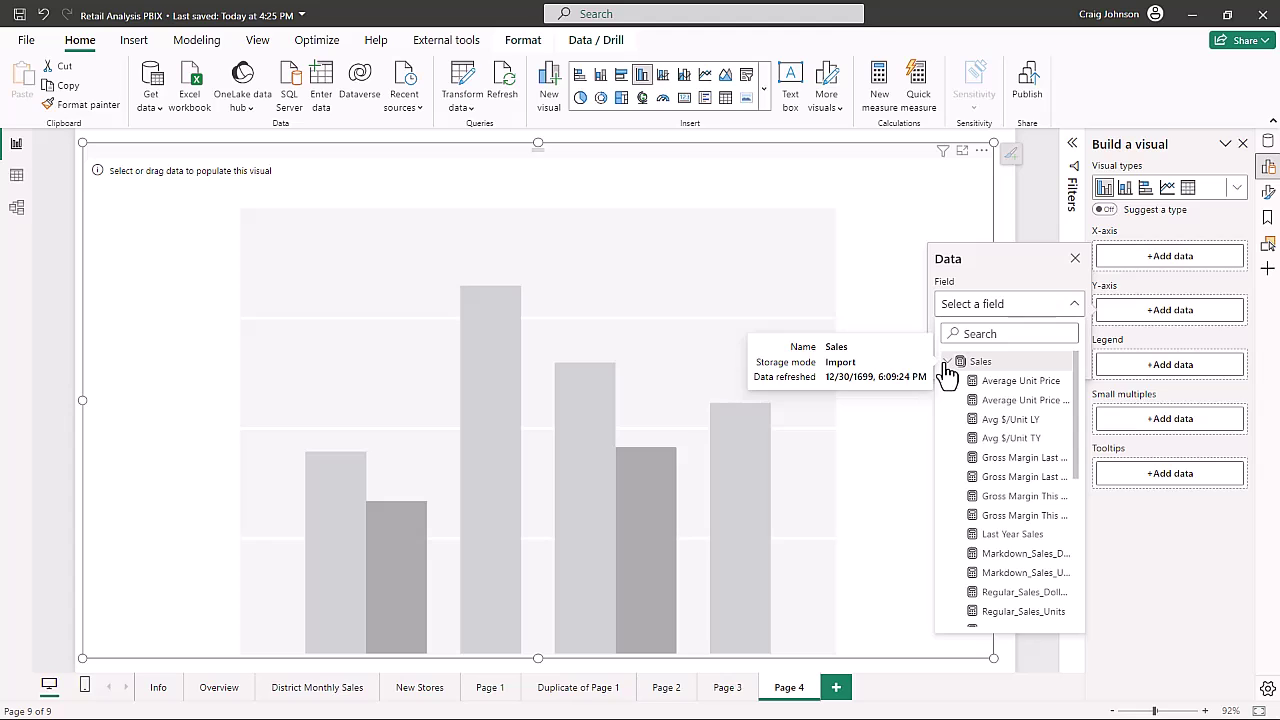
pyautogui.scroll(-10, 990, 450)
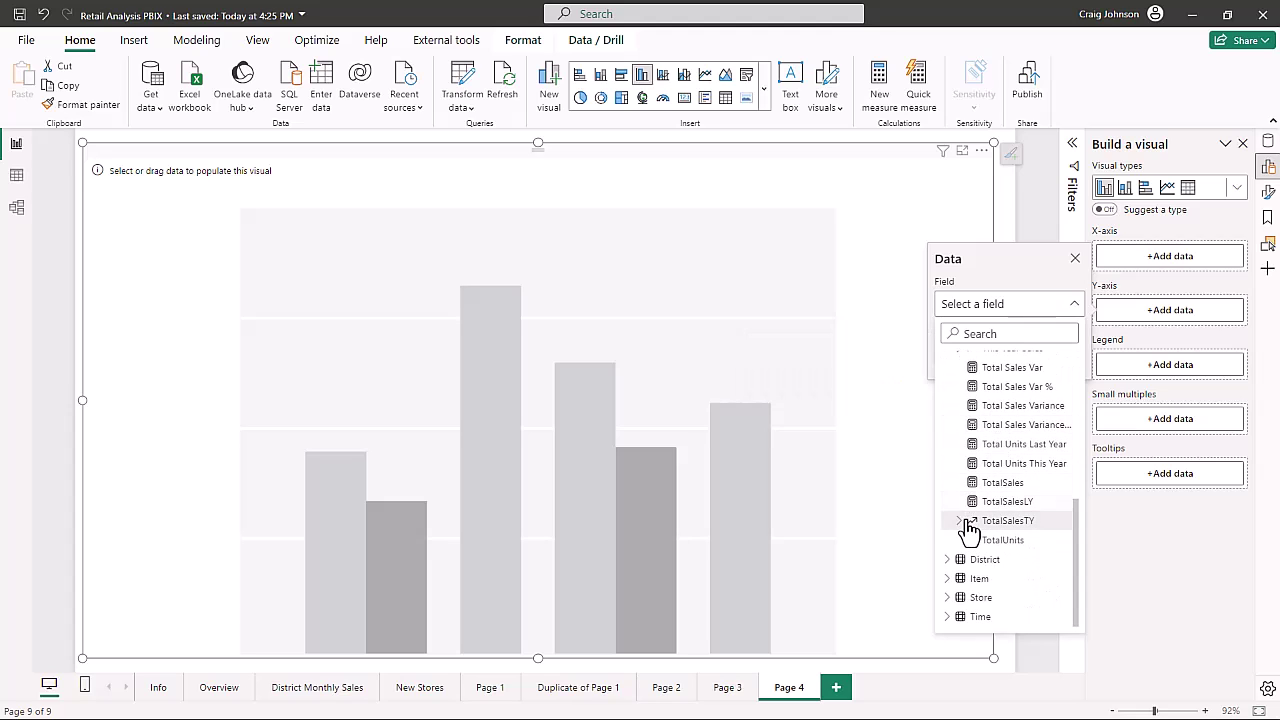
pyautogui.click(959, 522)
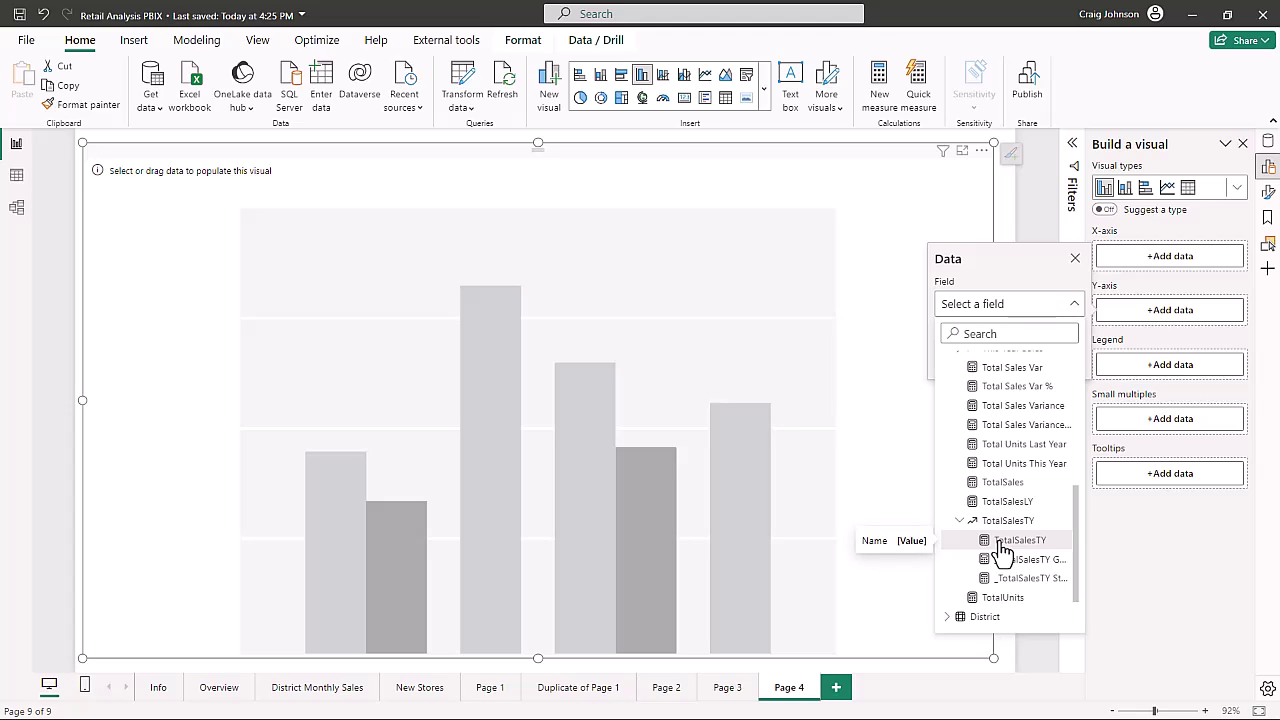
pyautogui.click(1001, 541)
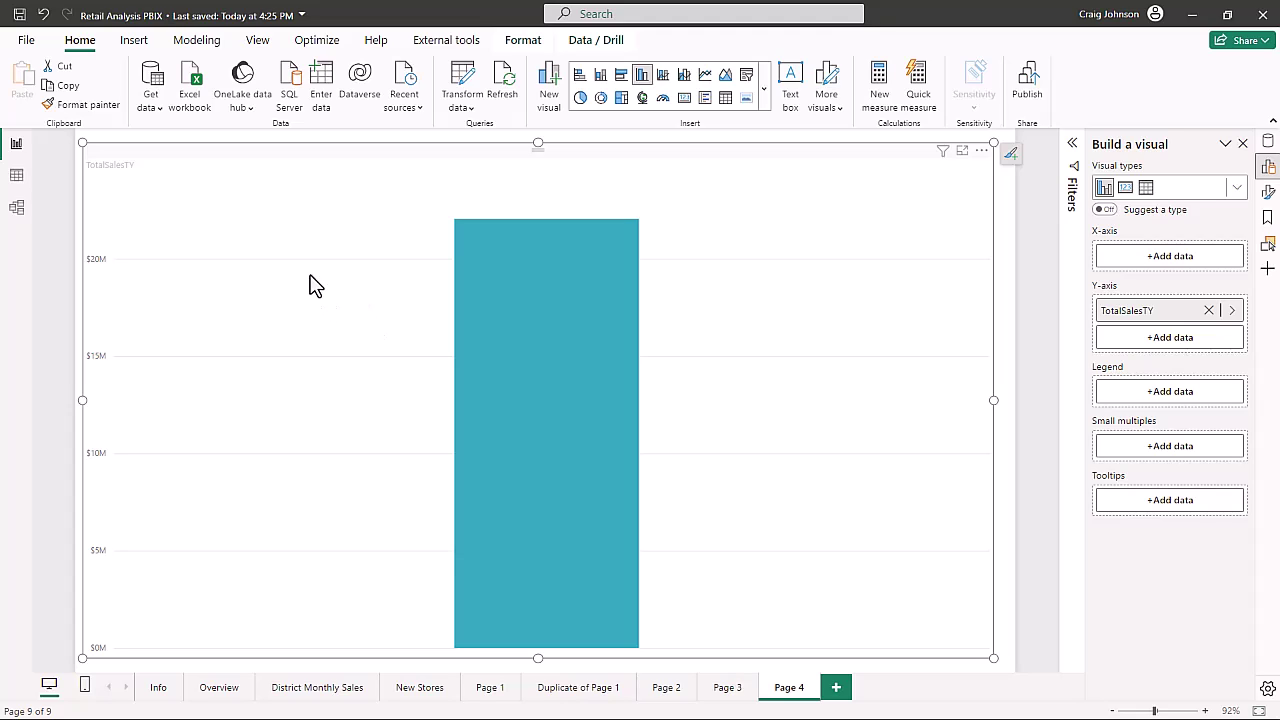
# Add the Month field from the Time table to the chart's X-axis.
pyautogui.click(1177, 257)
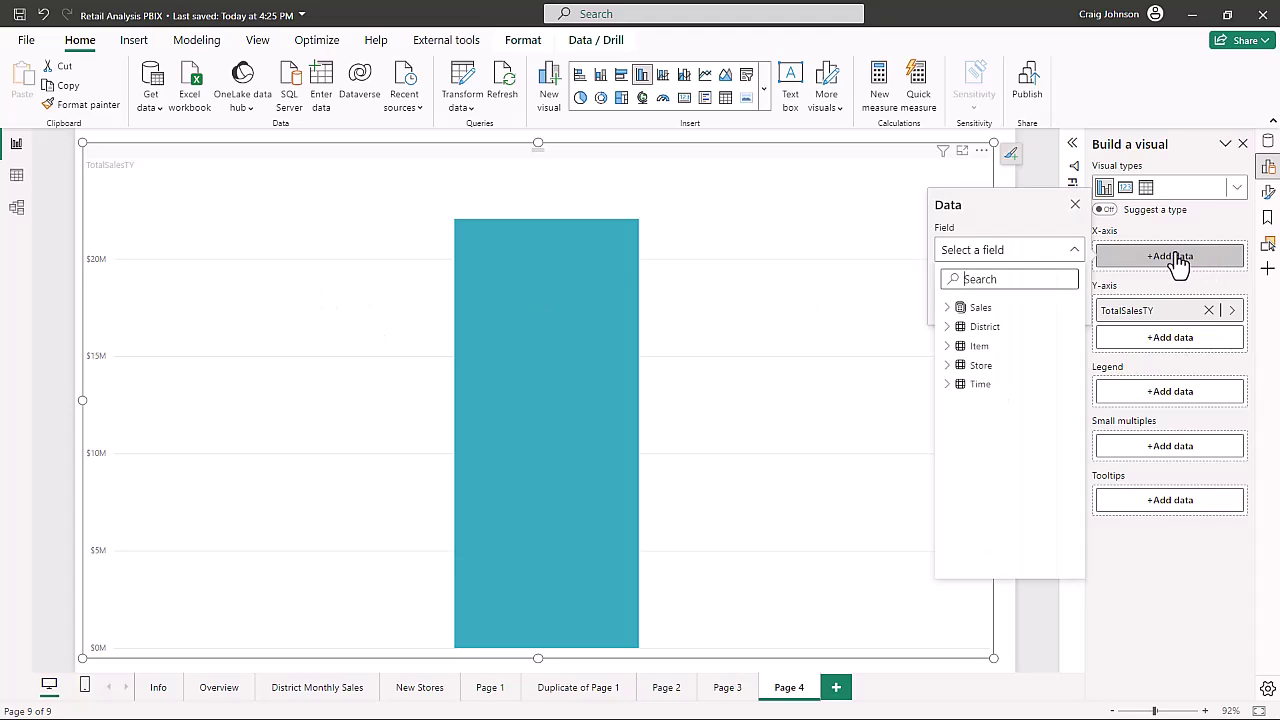
pyautogui.click(948, 386)
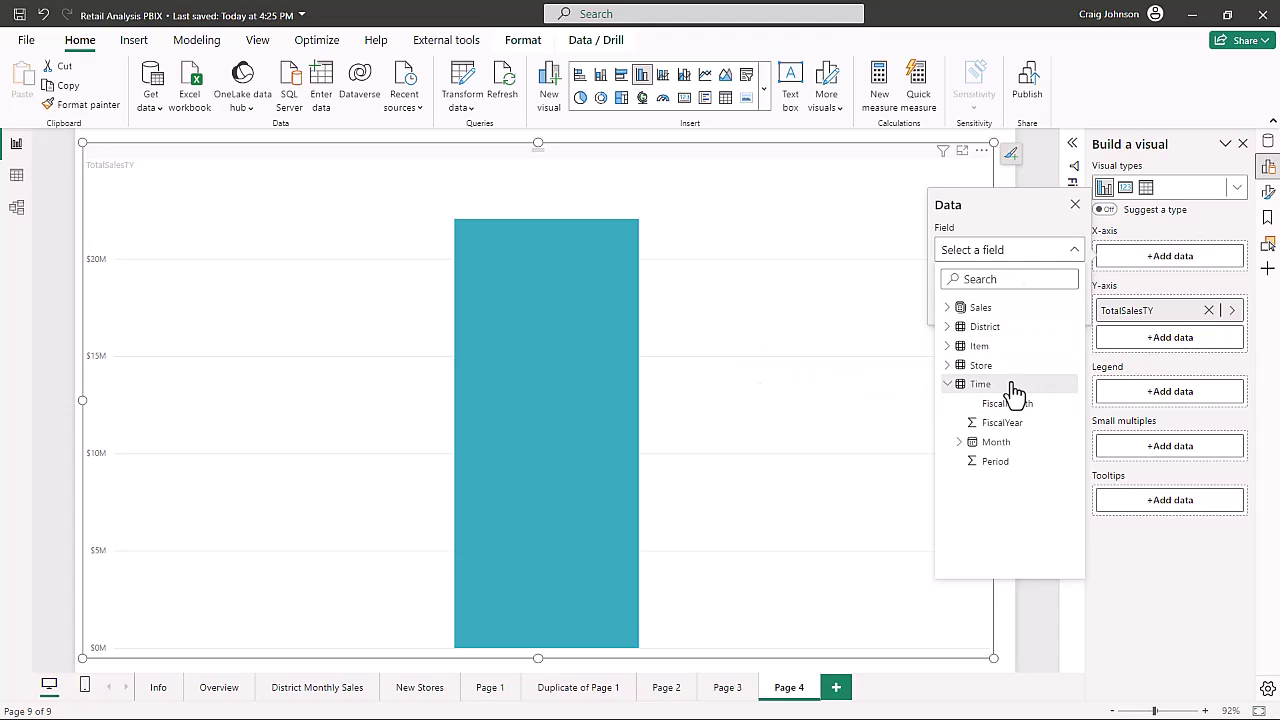
pyautogui.click(990, 443)
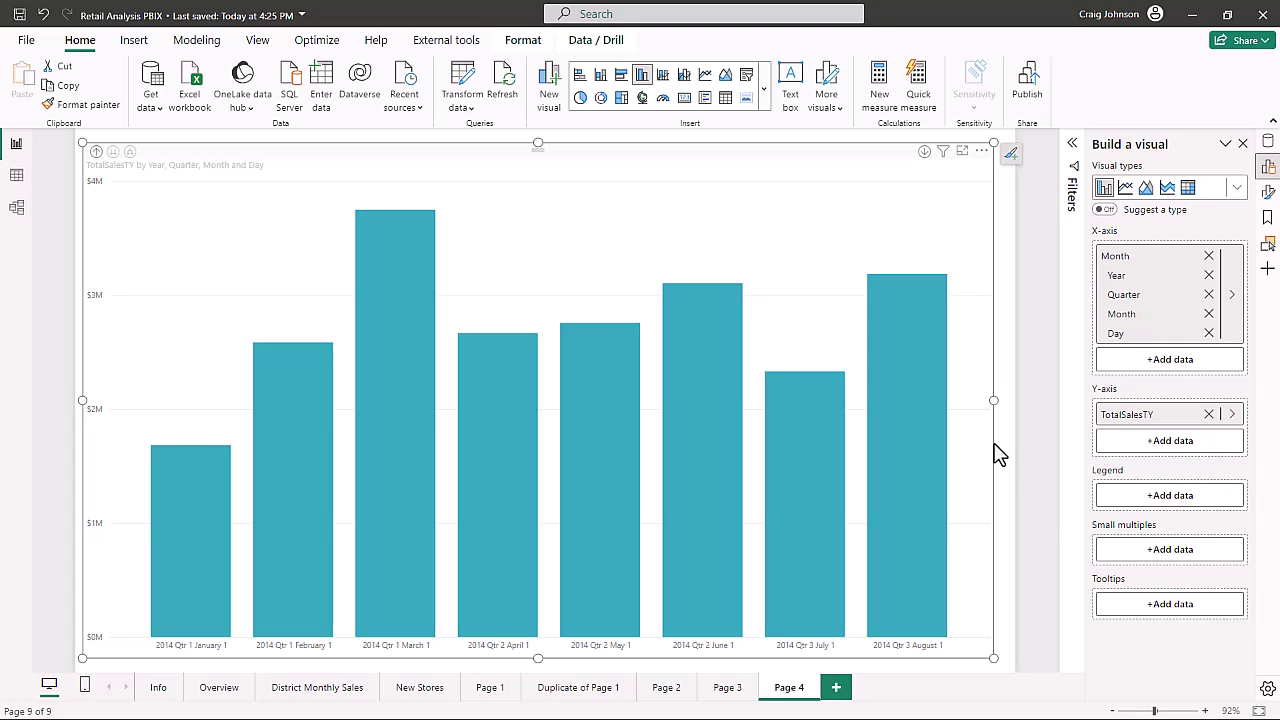
# Add the TotalSalesLY measure from the Sales table to the chart's tooltips.
pyautogui.click(1156, 608)
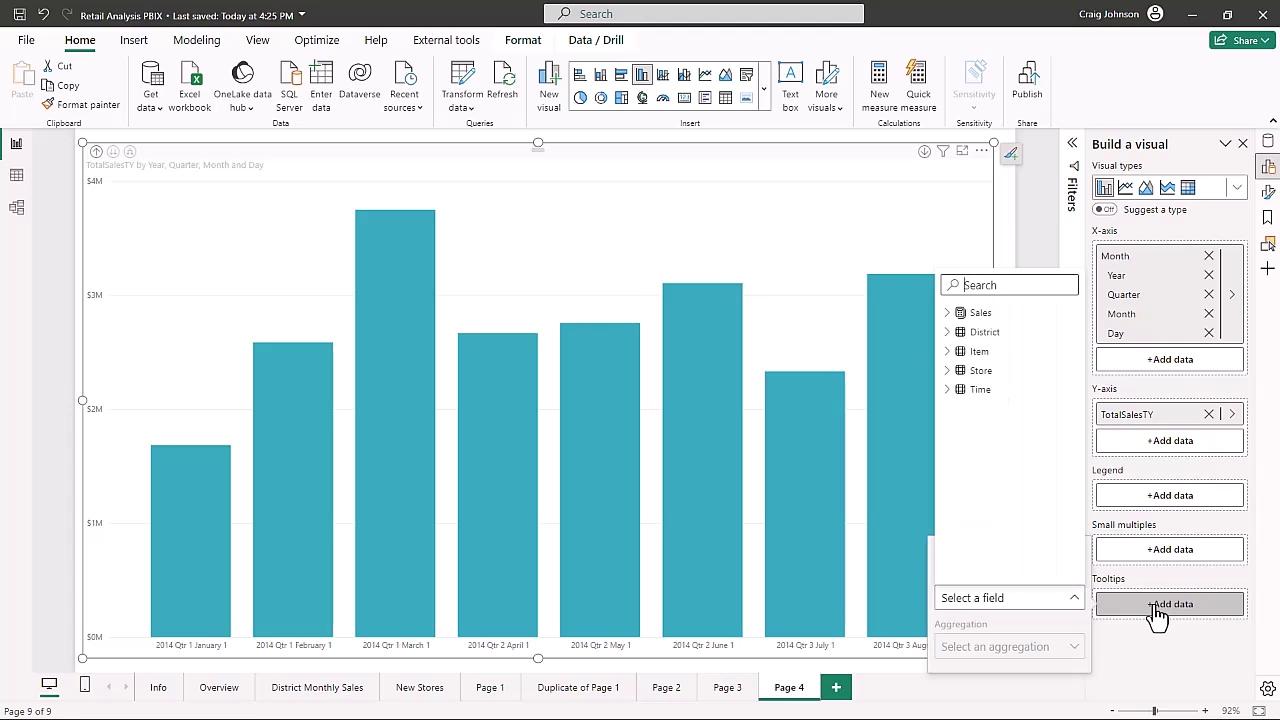
pyautogui.click(948, 318)
pyautogui.scroll(-3, 1010, 460)
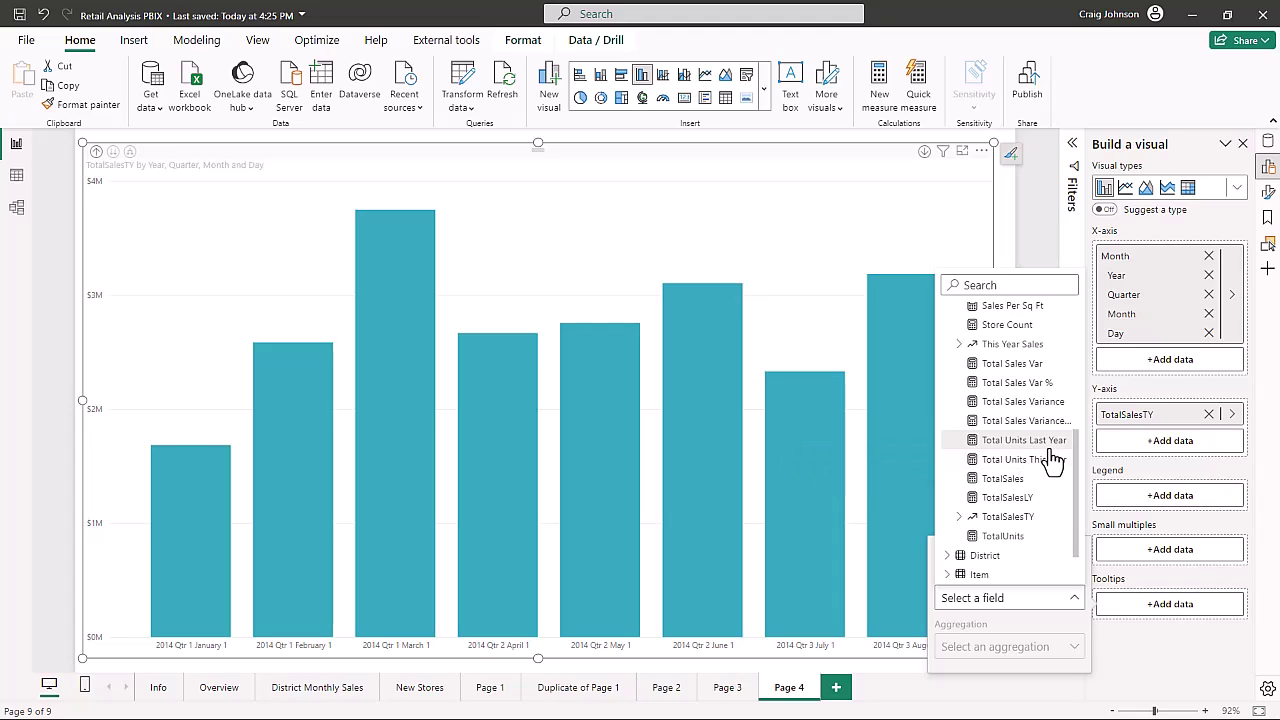
pyautogui.click(1003, 497)
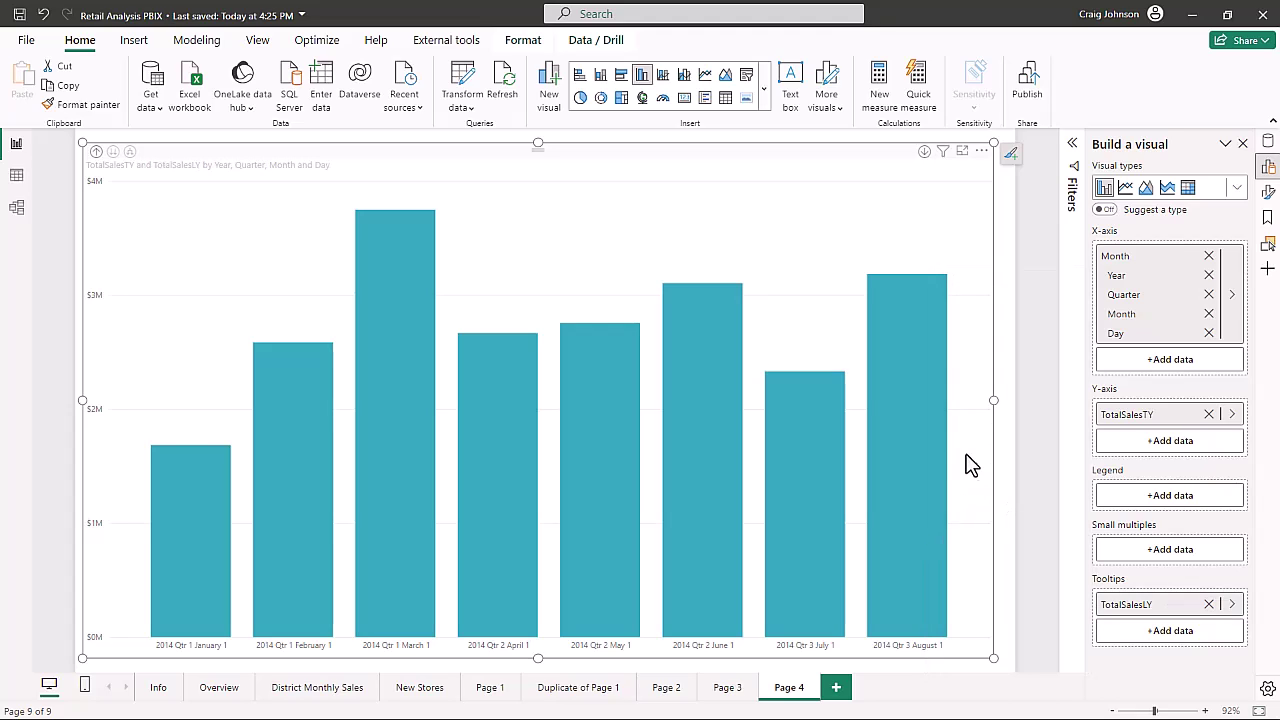
pyautogui.moveTo(916, 419)
# Set the chart's height to 678 and shrink it from its upper-right corner to about 1228 wide by 675 high.
pyautogui.click(1264, 204)
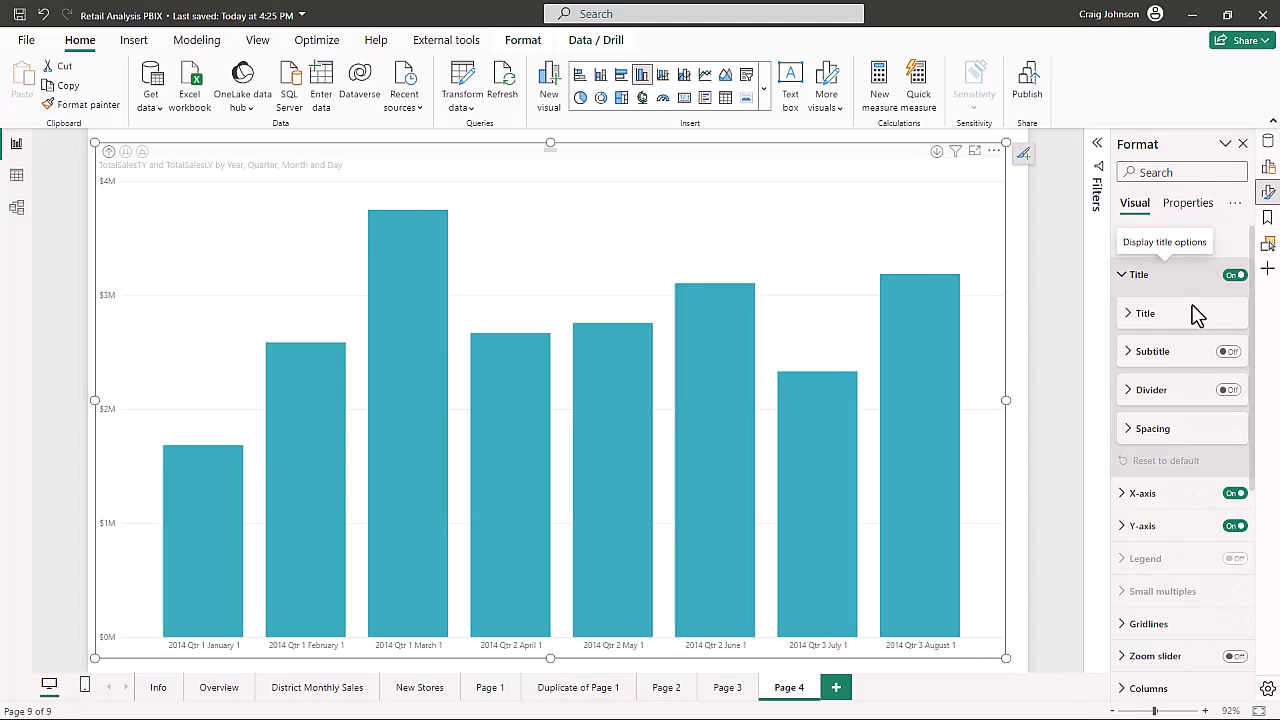
pyautogui.click(1128, 244)
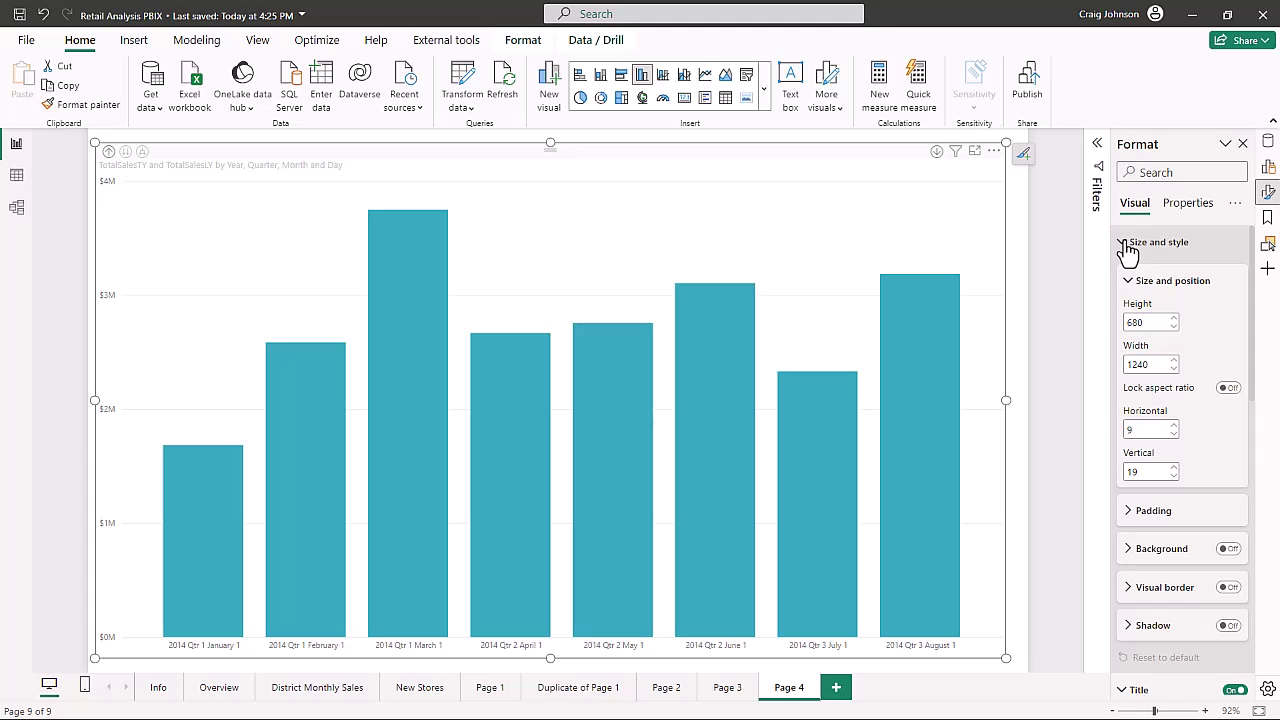
pyautogui.click(1174, 327)
pyautogui.click(1174, 327)
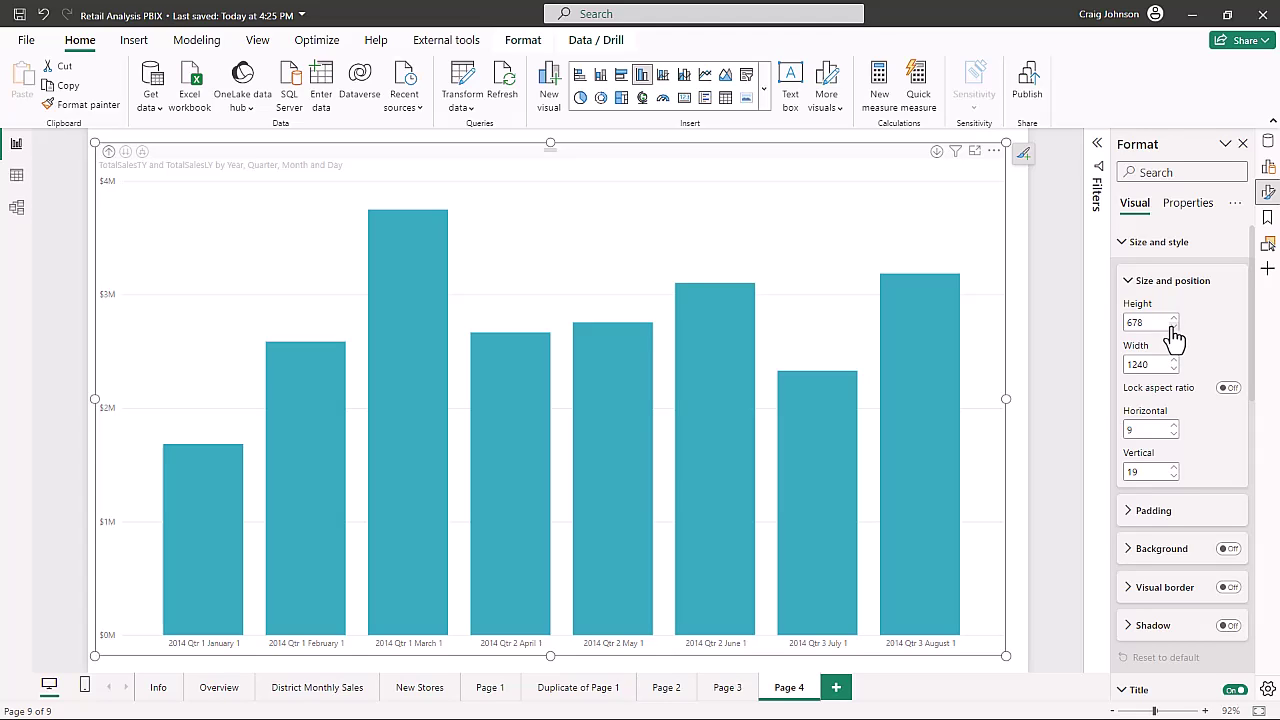
pyautogui.scroll(-2, 1174, 339)
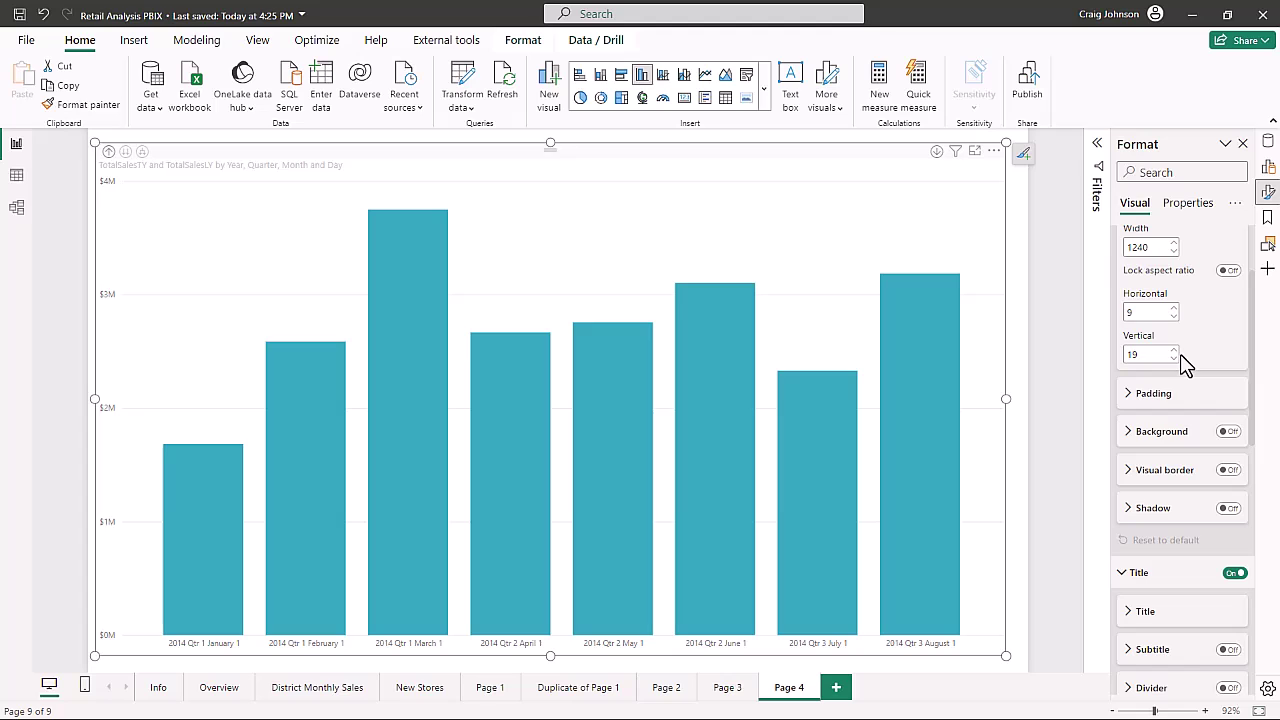
pyautogui.scroll(2, 1180, 352)
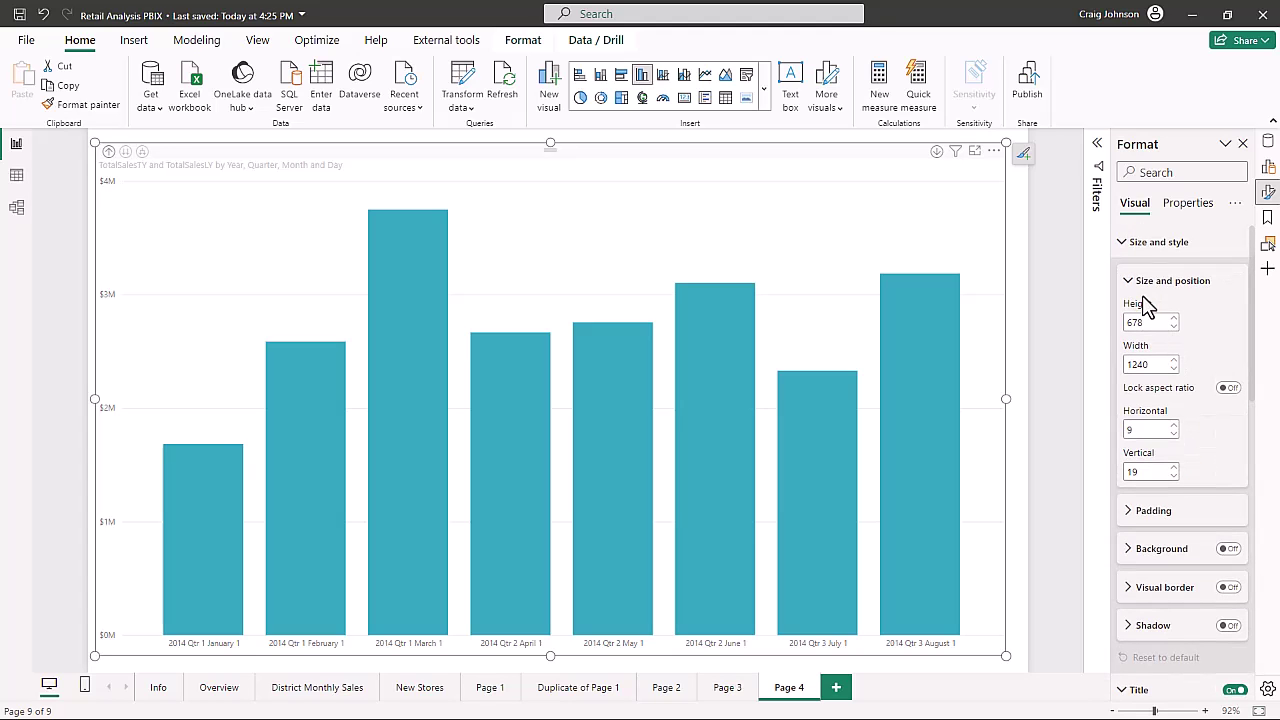
pyautogui.moveTo(1005, 140)
pyautogui.mouseDown()
pyautogui.moveTo(980, 180)
pyautogui.moveTo(997, 145)
pyautogui.mouseUp()
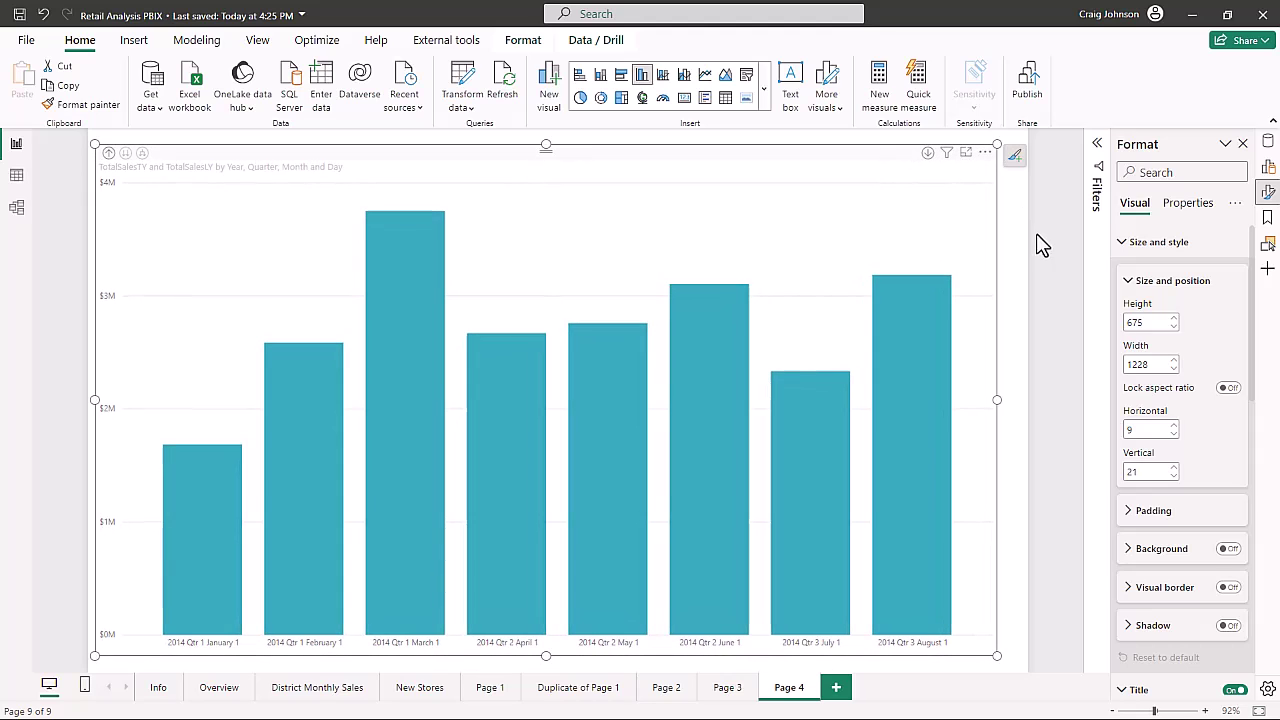
pyautogui.click(1129, 281)
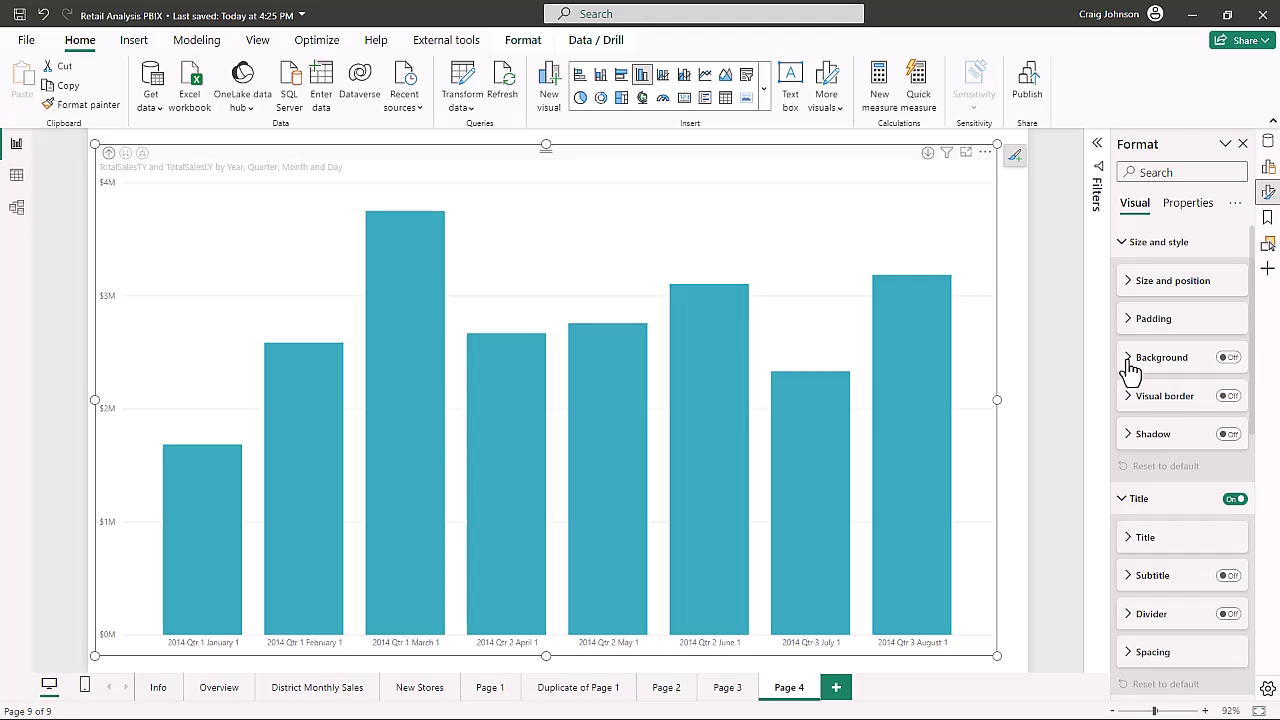
# Replace the chart's title text with "Quarterly Sales".
pyautogui.scroll(-3, 1167, 371)
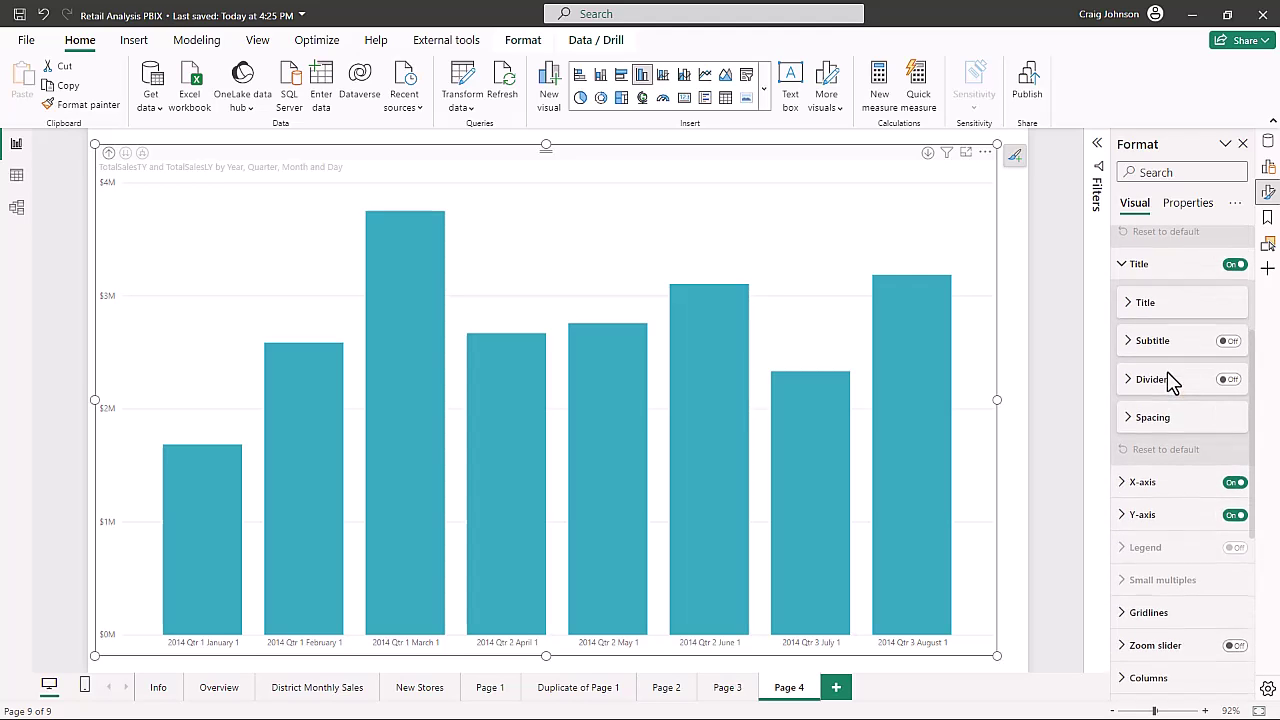
pyautogui.scroll(2, 1170, 375)
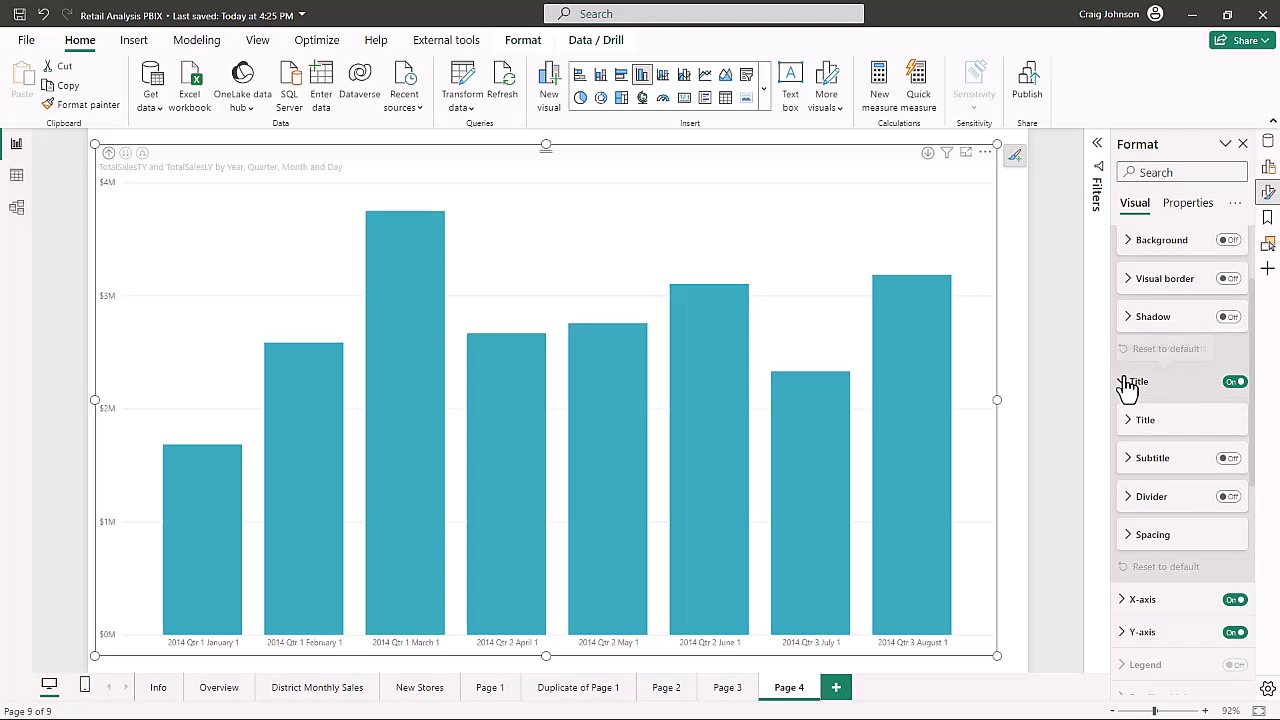
pyautogui.click(1123, 384)
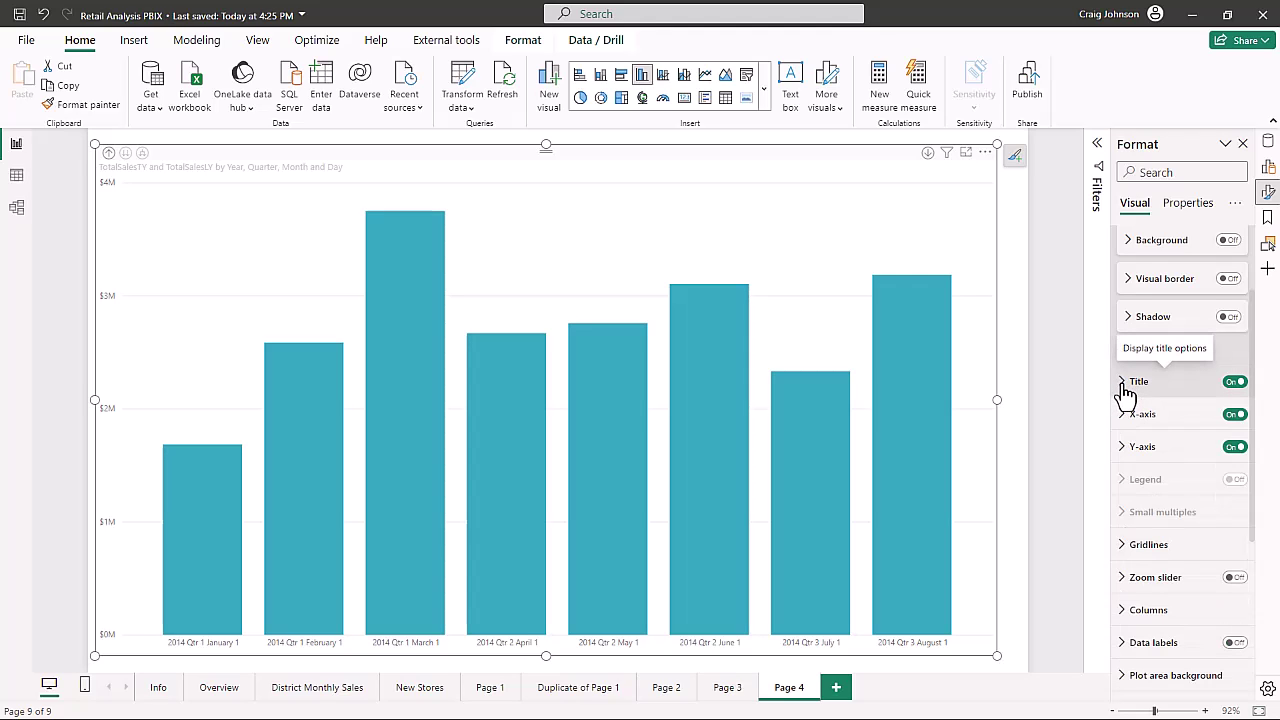
pyautogui.click(1125, 388)
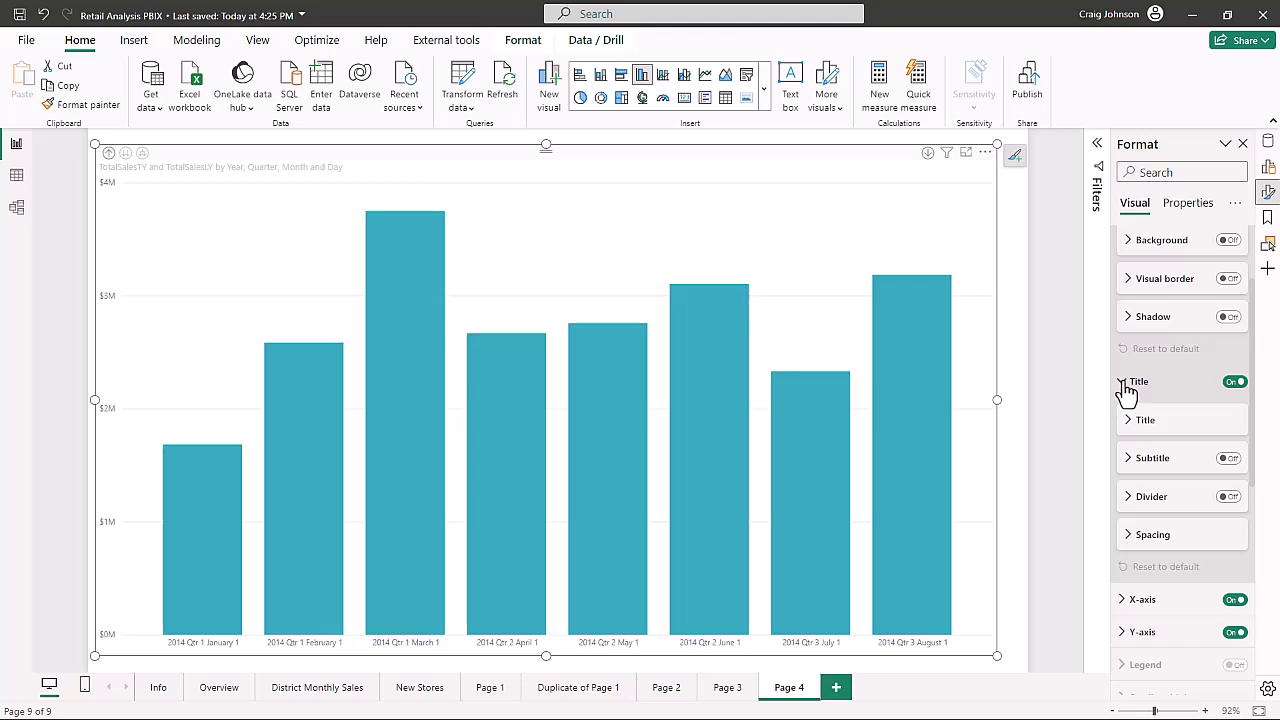
pyautogui.click(1127, 422)
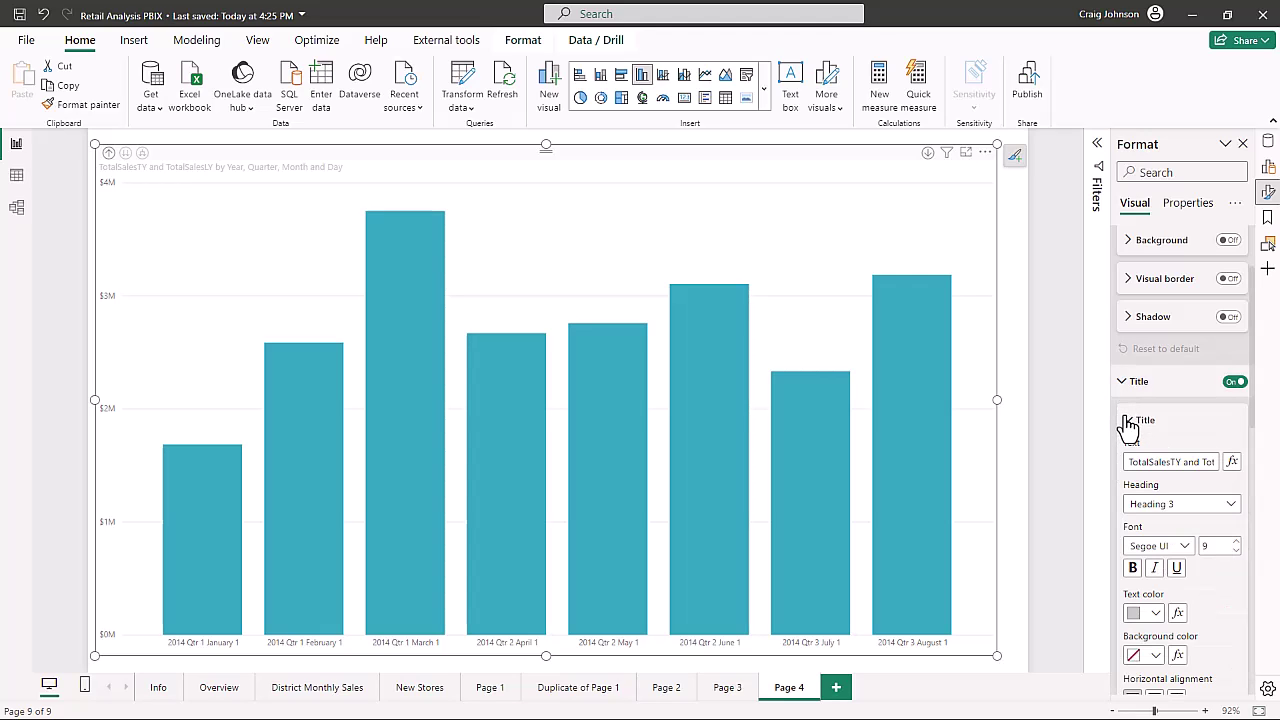
pyautogui.moveTo(1127, 461); pyautogui.dragTo(1253, 458)
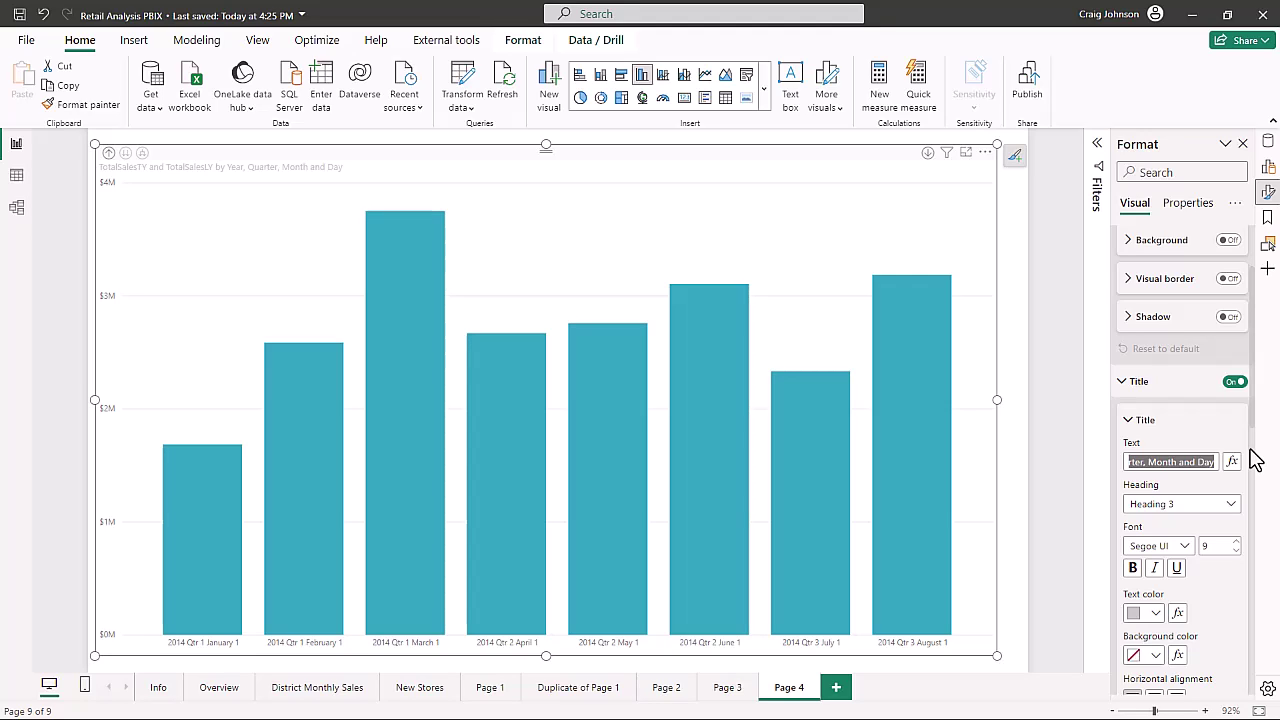
pyautogui.write('Qua')
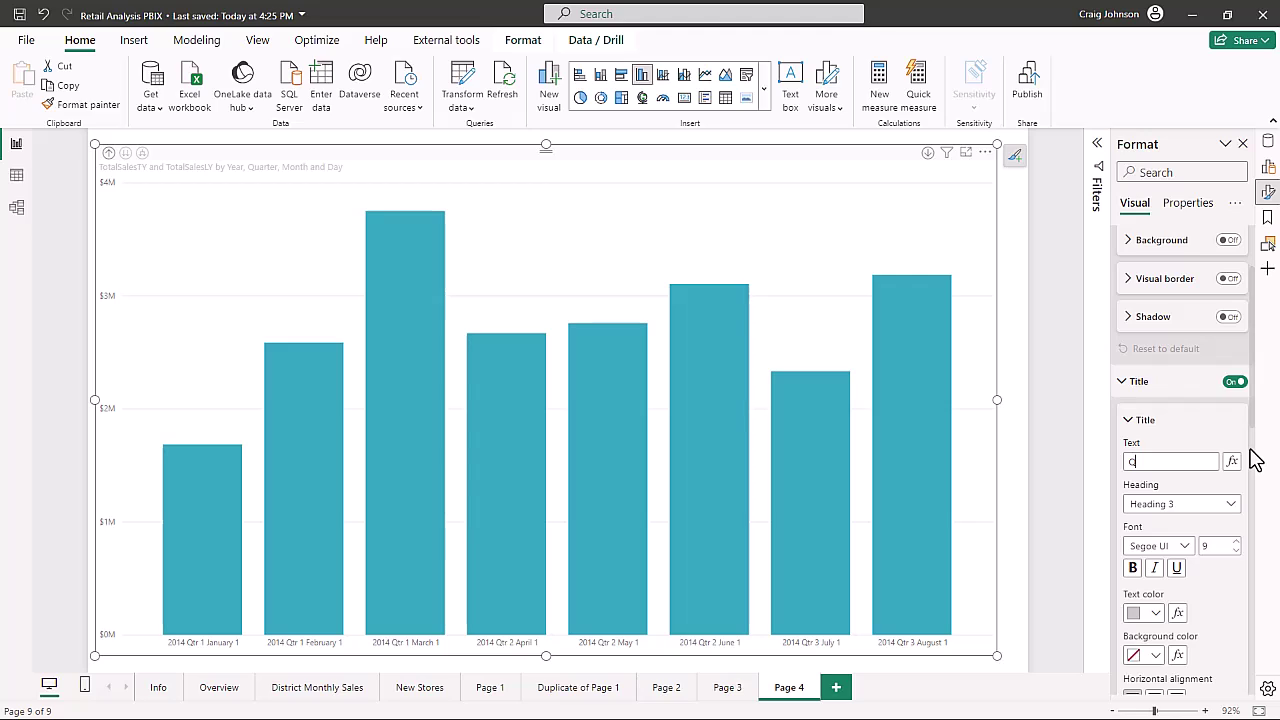
pyautogui.press('BackSpace')
pyautogui.write('y')
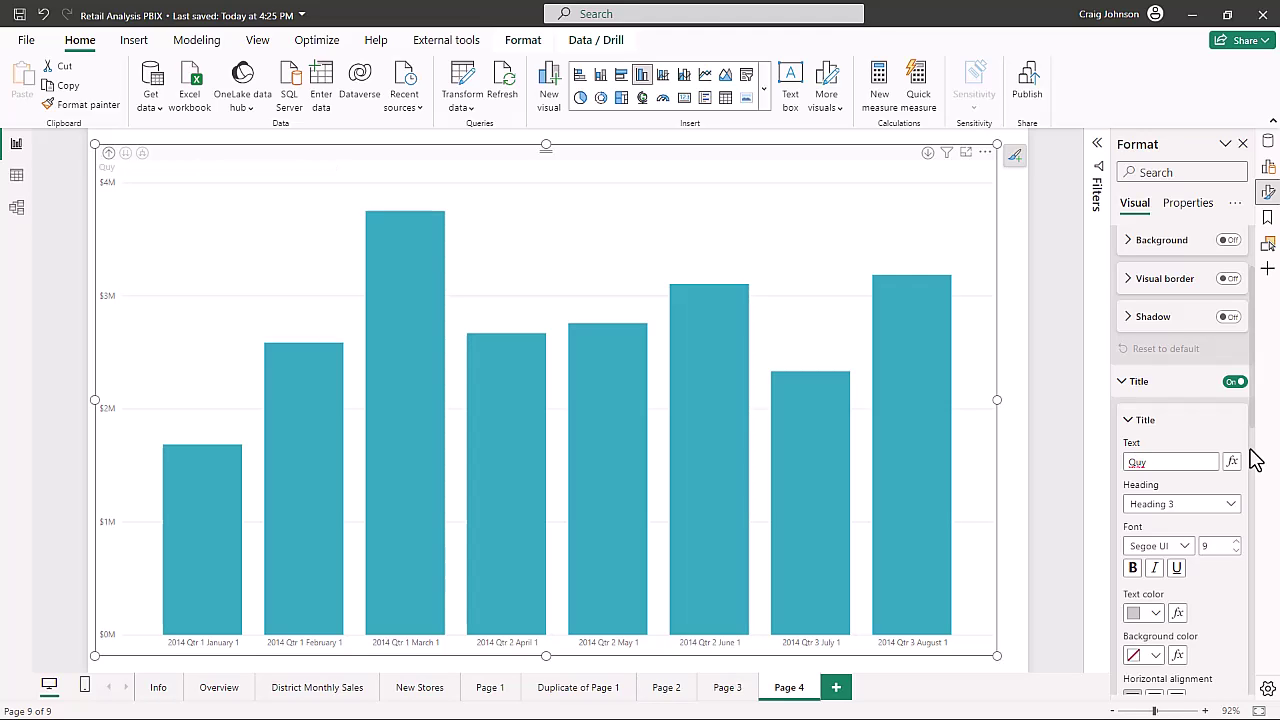
pyautogui.press('BackSpace')
pyautogui.press('BackSpace')
pyautogui.write('uarterly Sales')
# Set the chart title's heading level to Heading 5 and its font size to 18.
pyautogui.click(1233, 508)
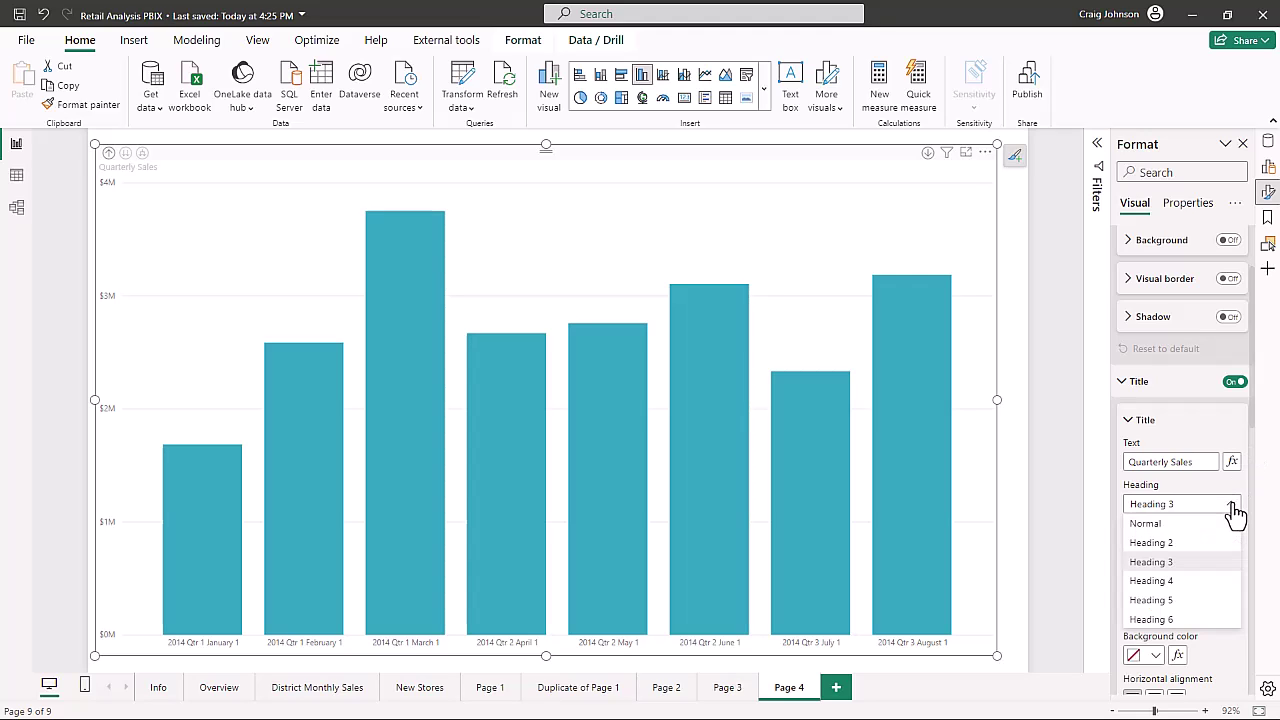
pyautogui.click(1166, 599)
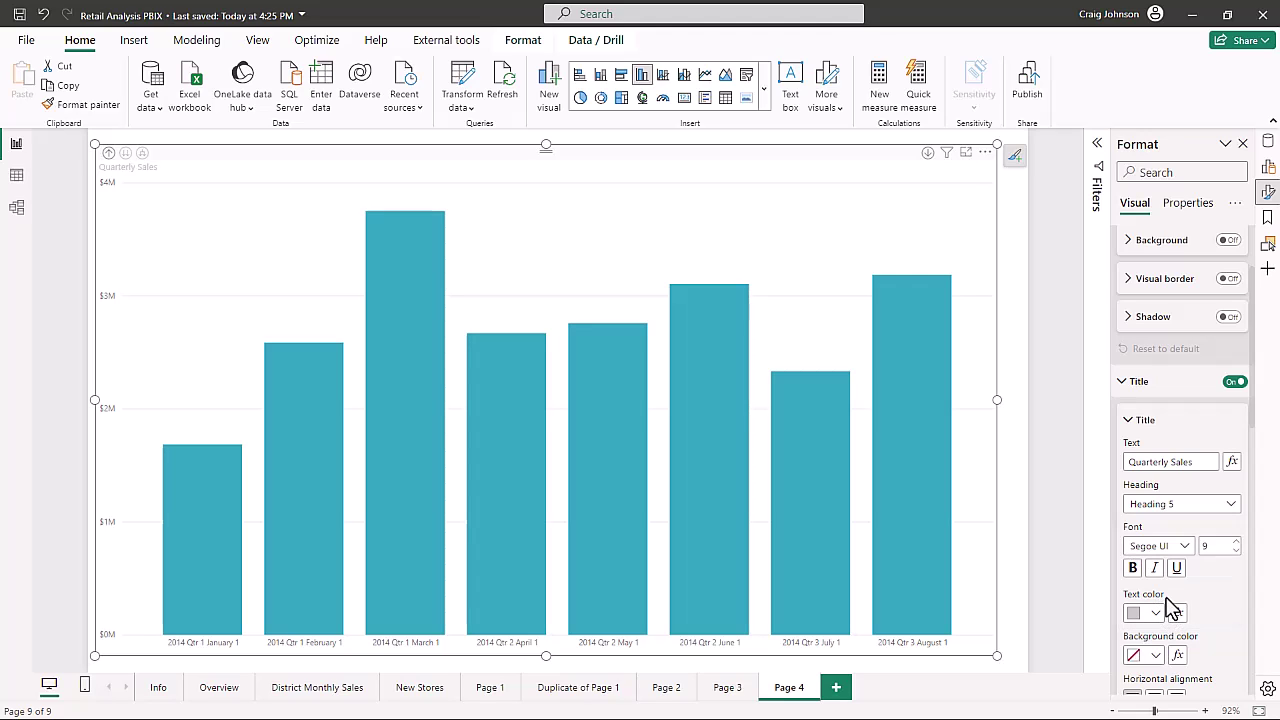
pyautogui.click(1236, 541)
pyautogui.click(1237, 542)
pyautogui.click(1237, 542)
pyautogui.click(1237, 542)
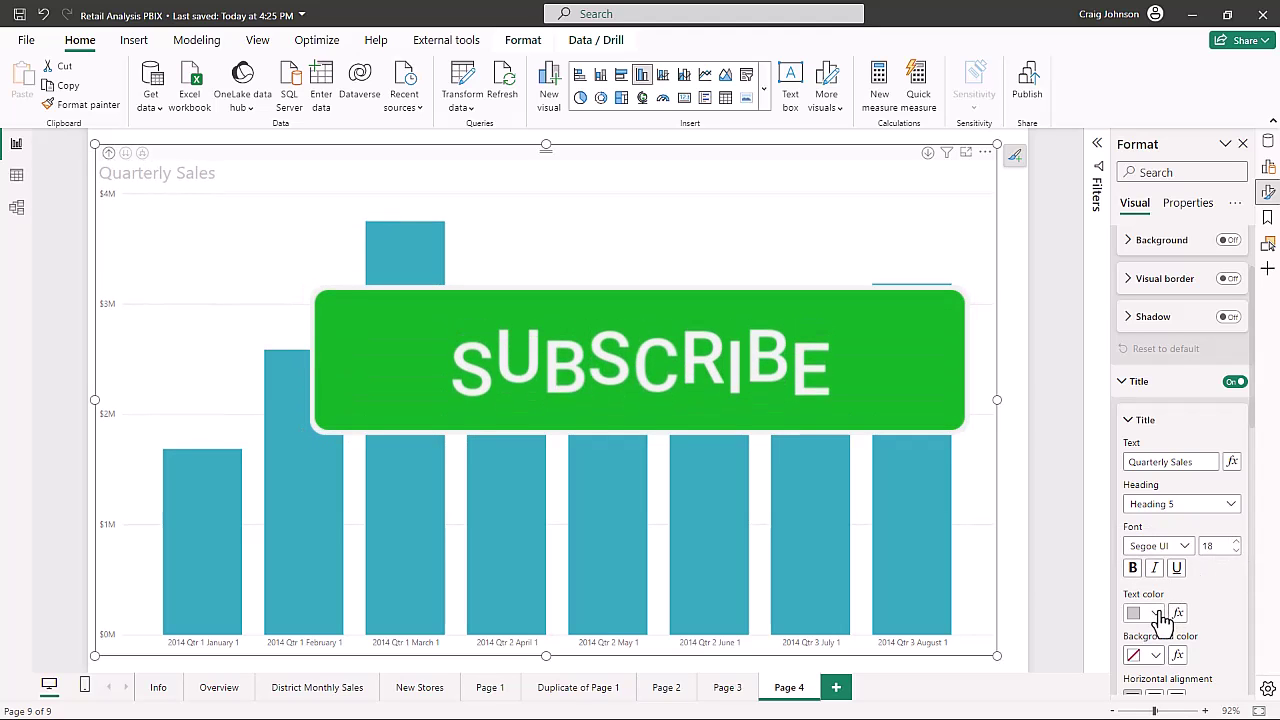
# Change the chart title's text color to the orange among the recent colors and collapse the title text settings.
pyautogui.click(1156, 613)
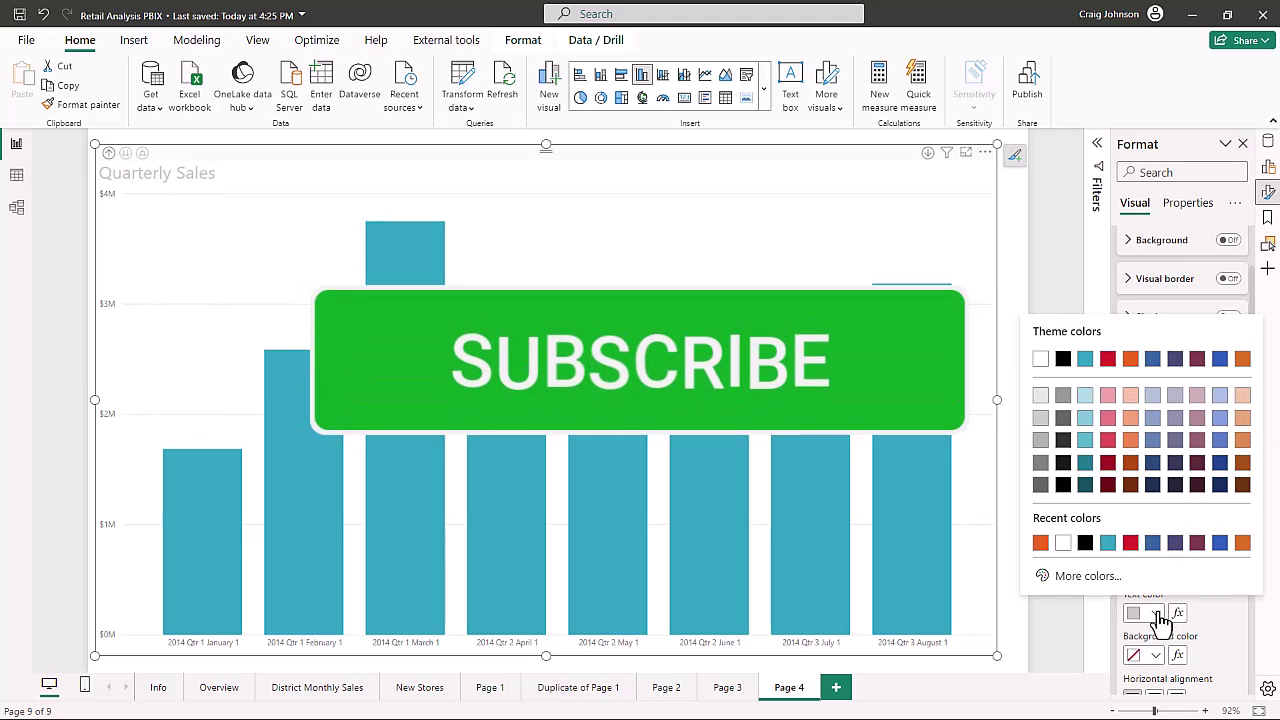
pyautogui.click(1041, 542)
pyautogui.scroll(-2, 1180, 563)
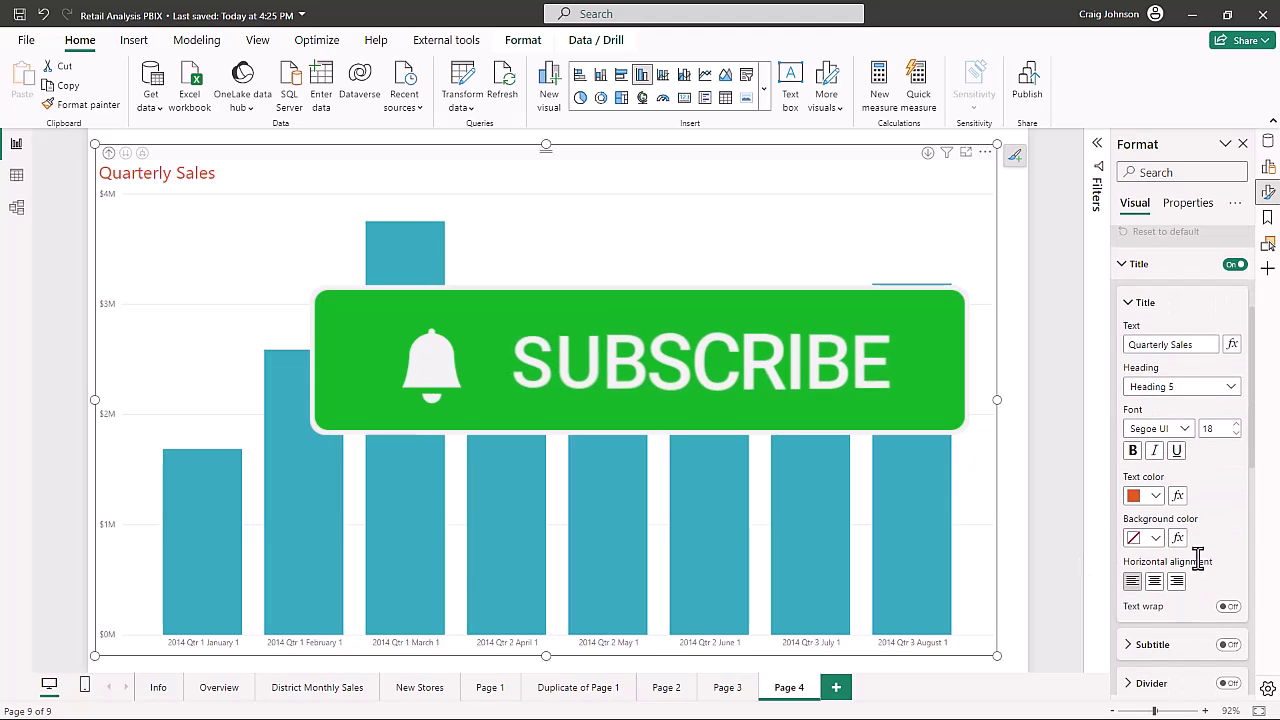
pyautogui.click(1128, 305)
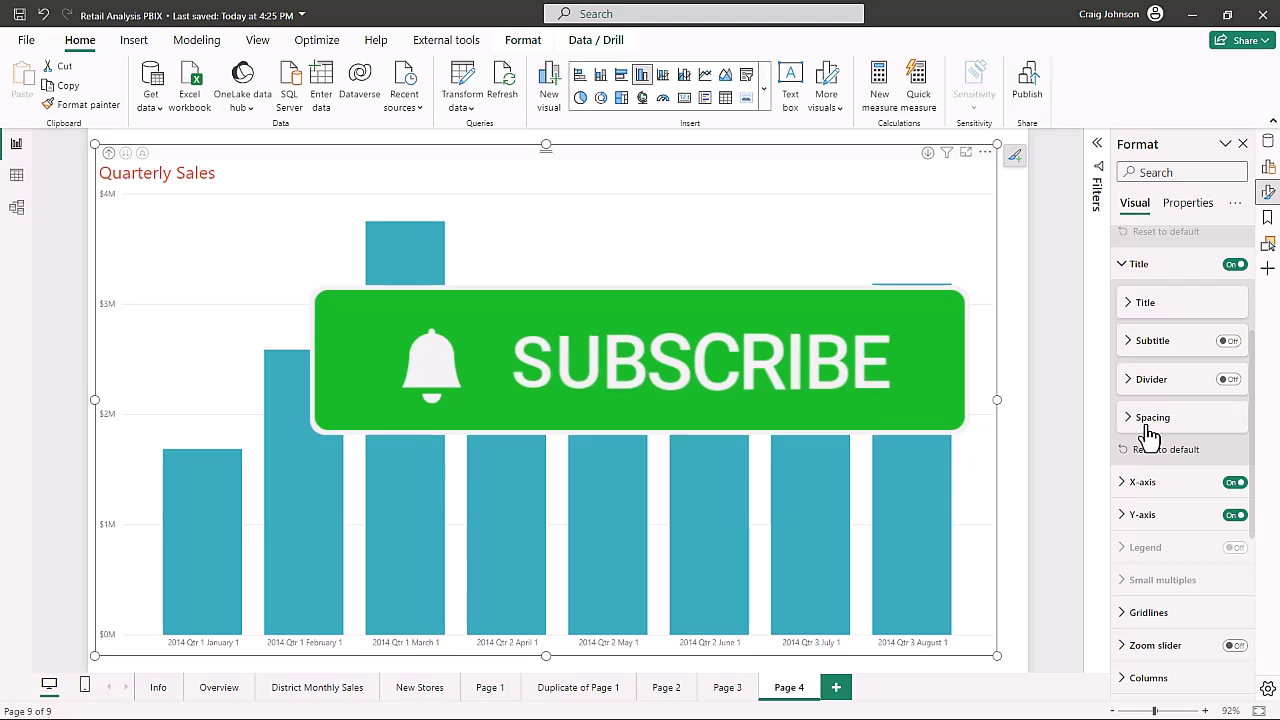
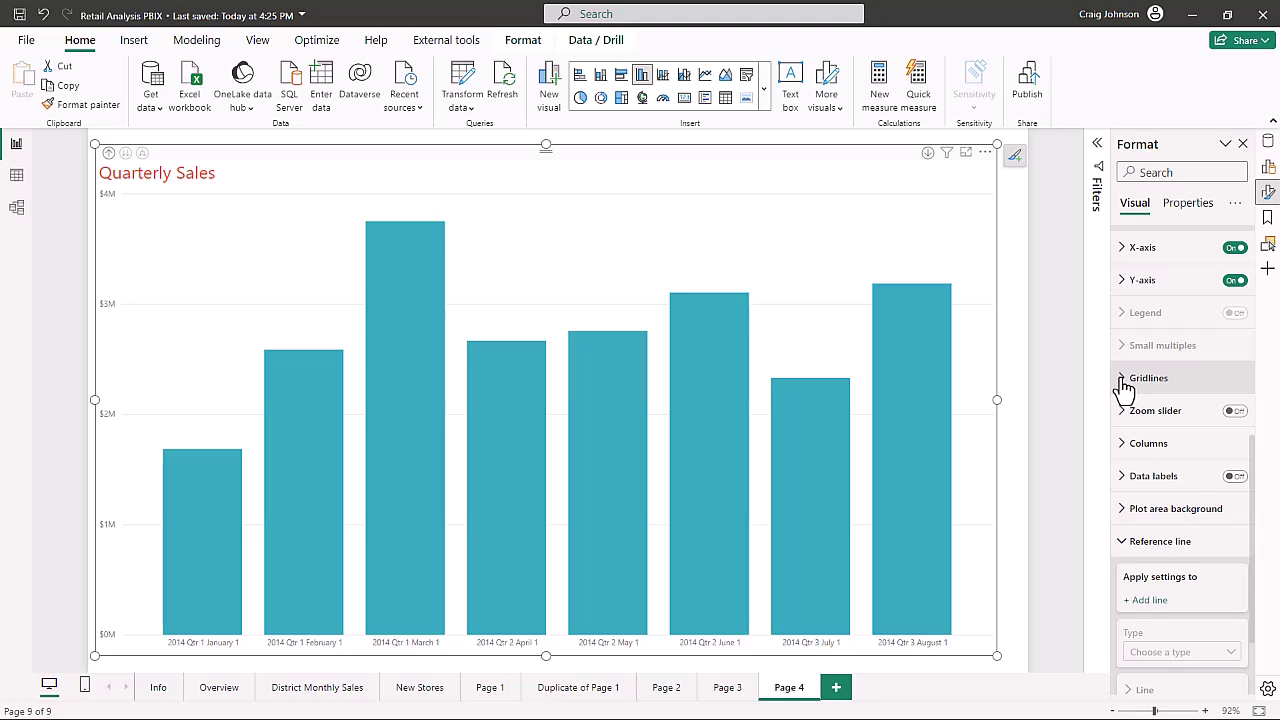
# Turn off the chart's horizontal gridlines.
pyautogui.click(1124, 386)
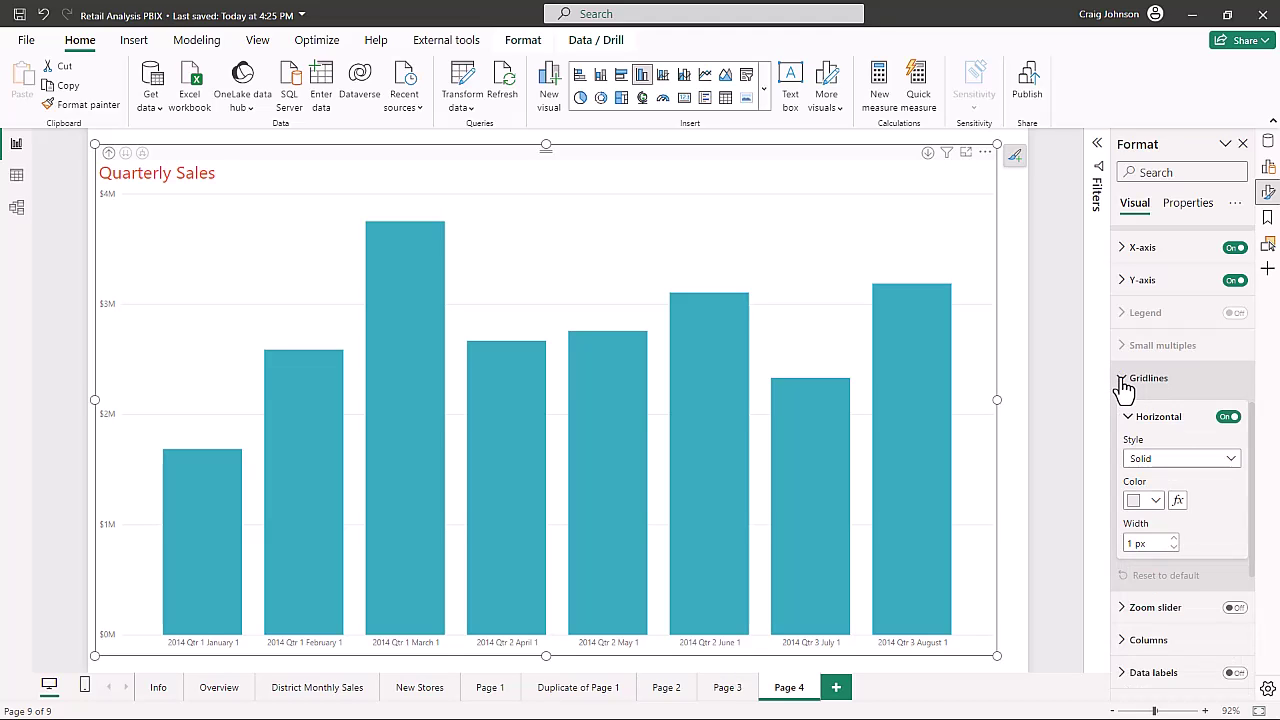
pyautogui.click(1227, 417)
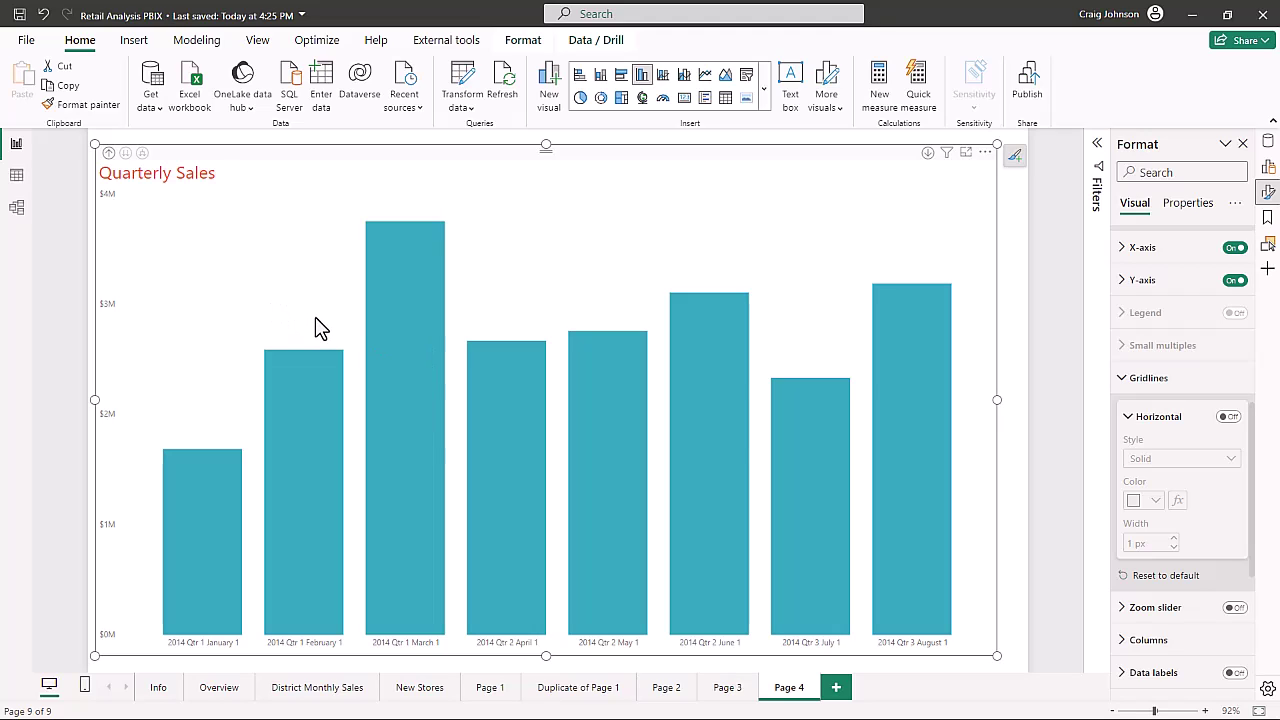
pyautogui.click(1123, 380)
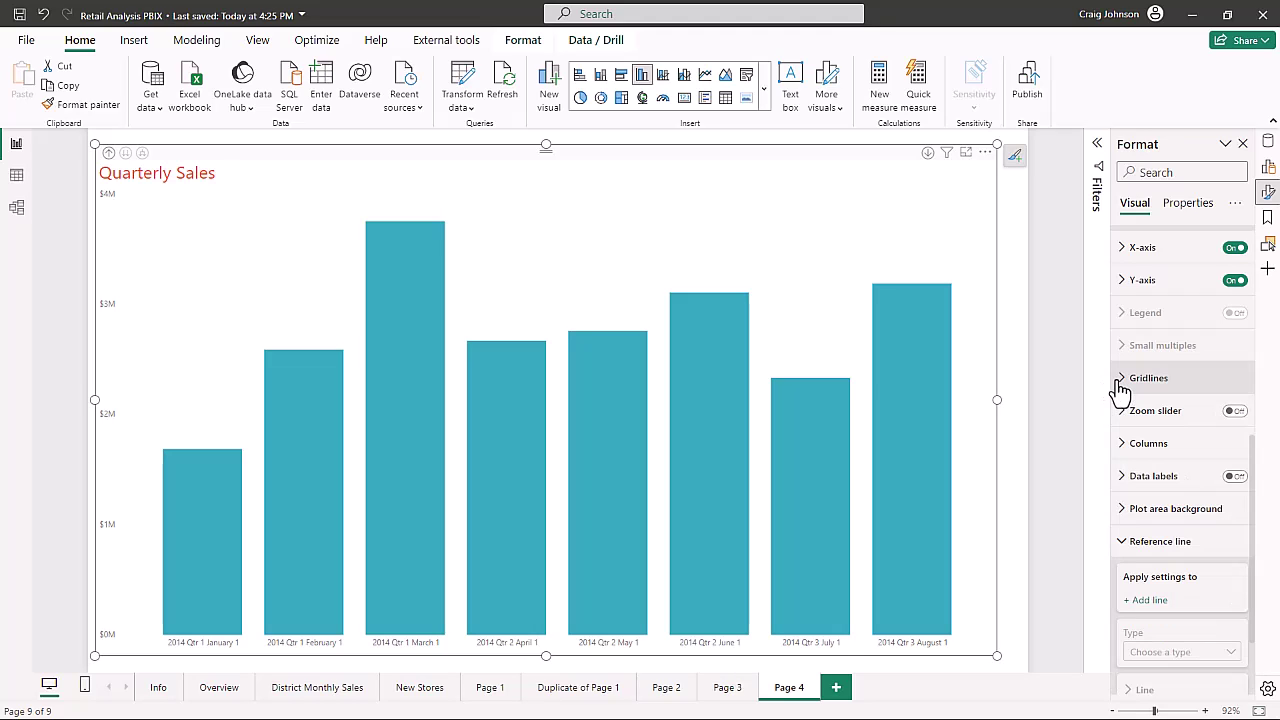
# Recolor all columns, trying the bright orange theme color before settling on the brownish orange that ends the main theme color row.
pyautogui.click(1126, 446)
pyautogui.scroll(-3, 1128, 449)
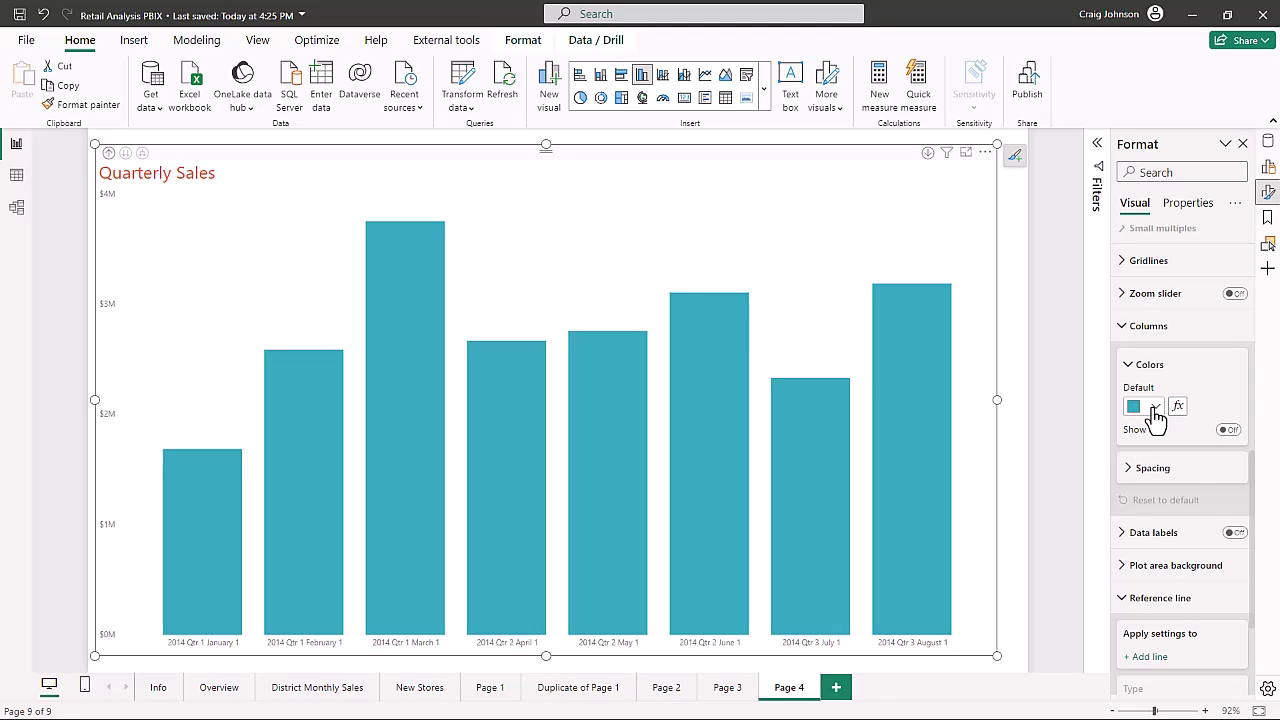
pyautogui.click(1155, 410)
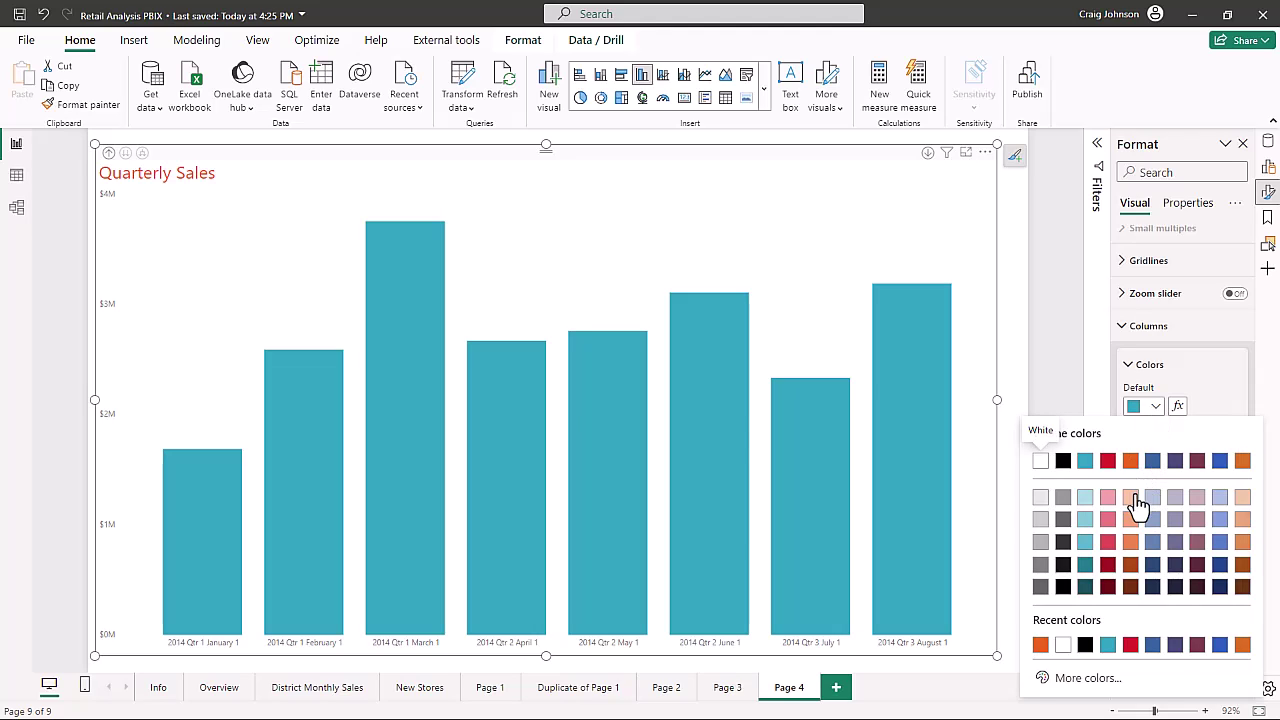
pyautogui.click(1131, 462)
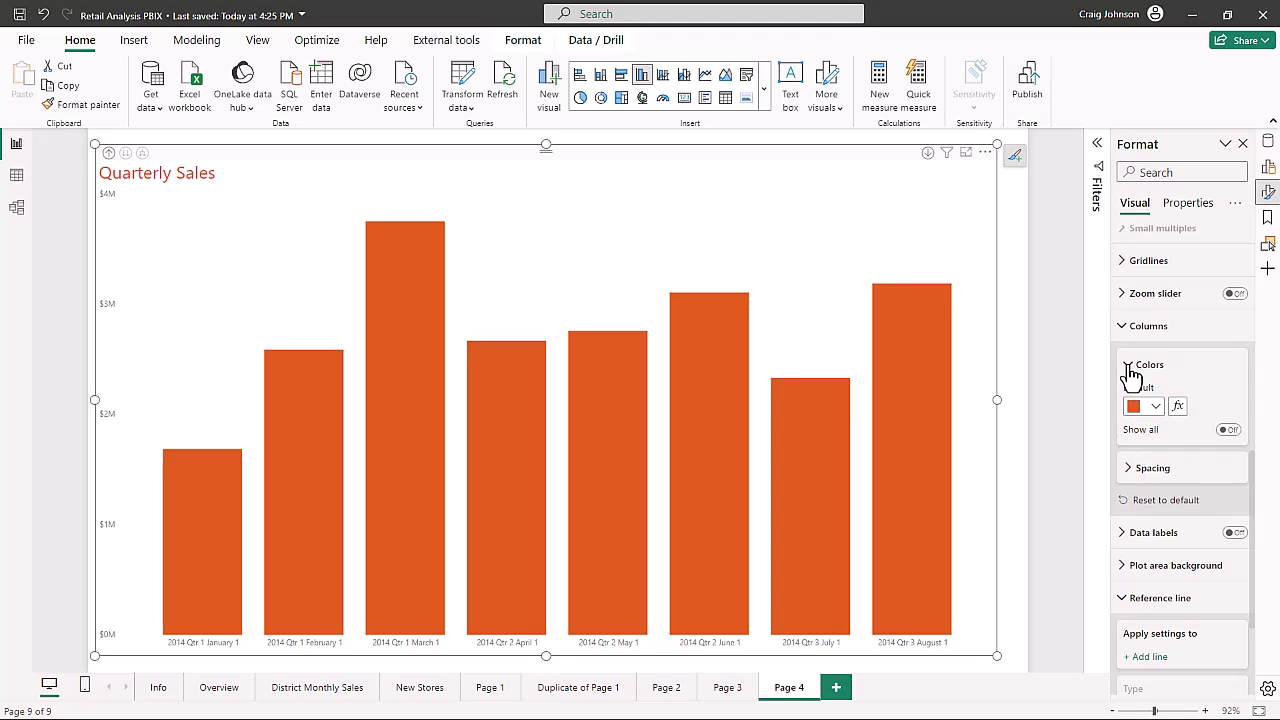
pyautogui.click(1155, 410)
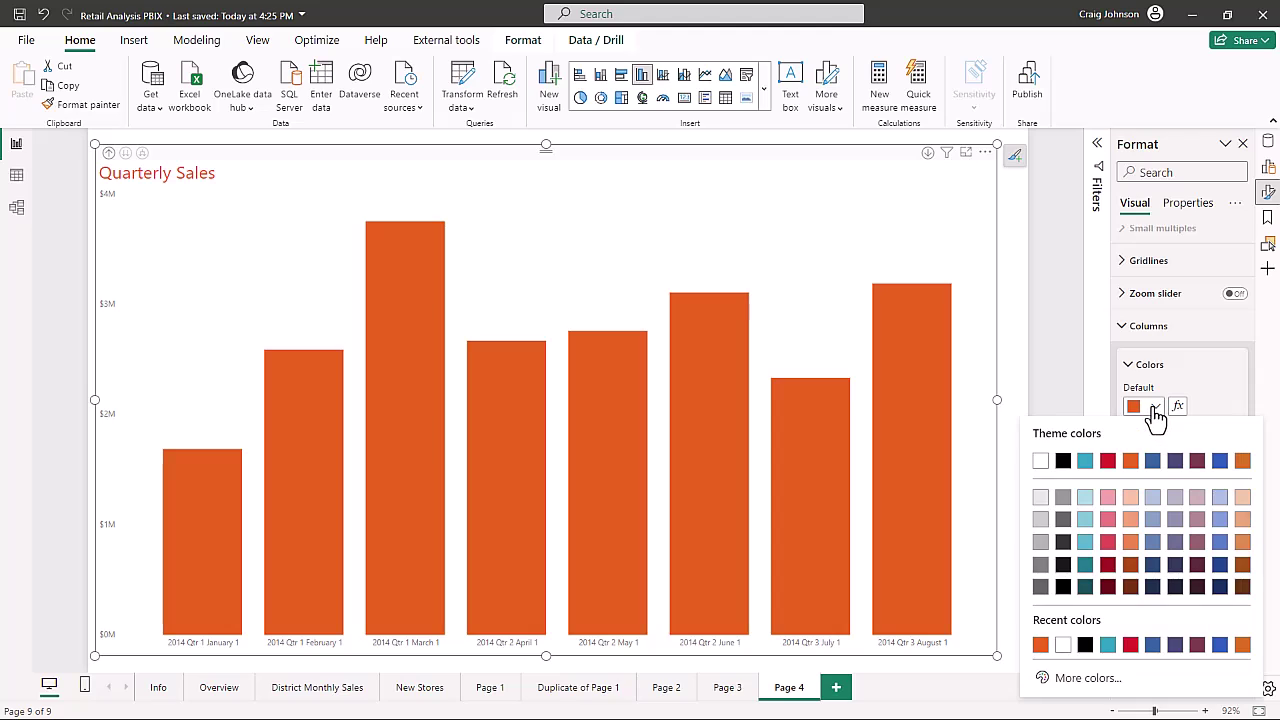
pyautogui.click(1242, 465)
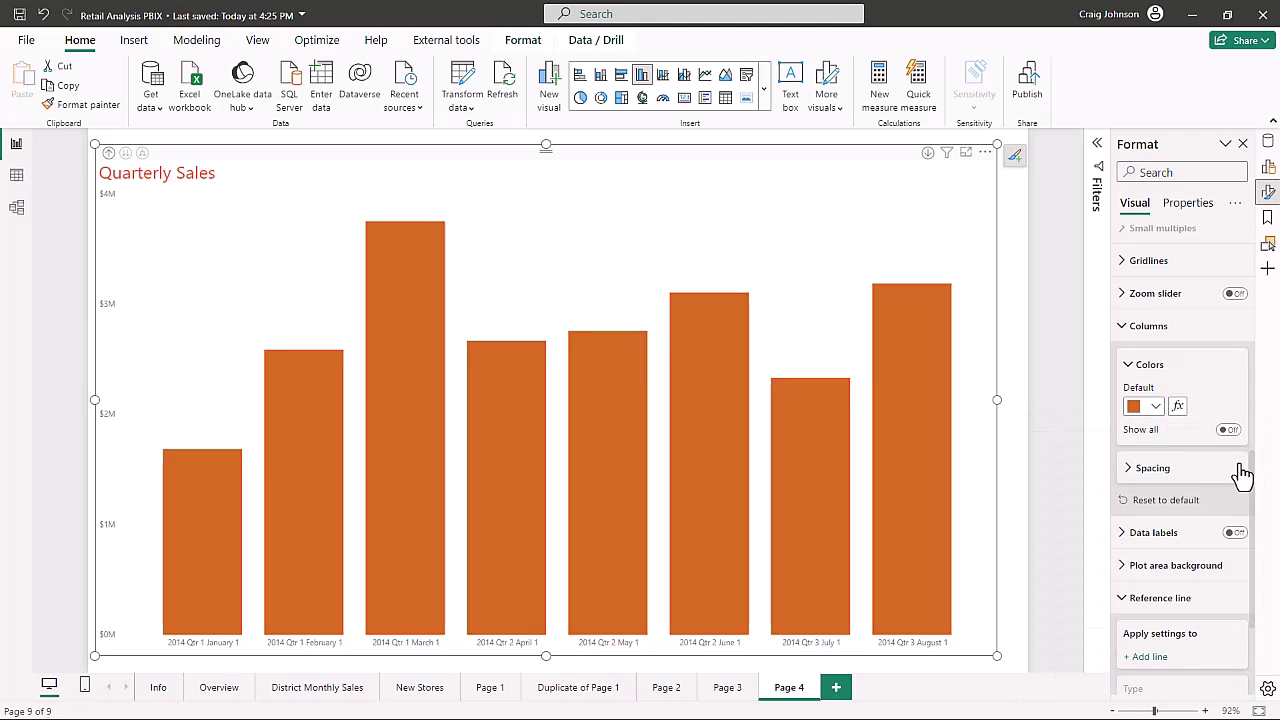
pyautogui.click(1131, 368)
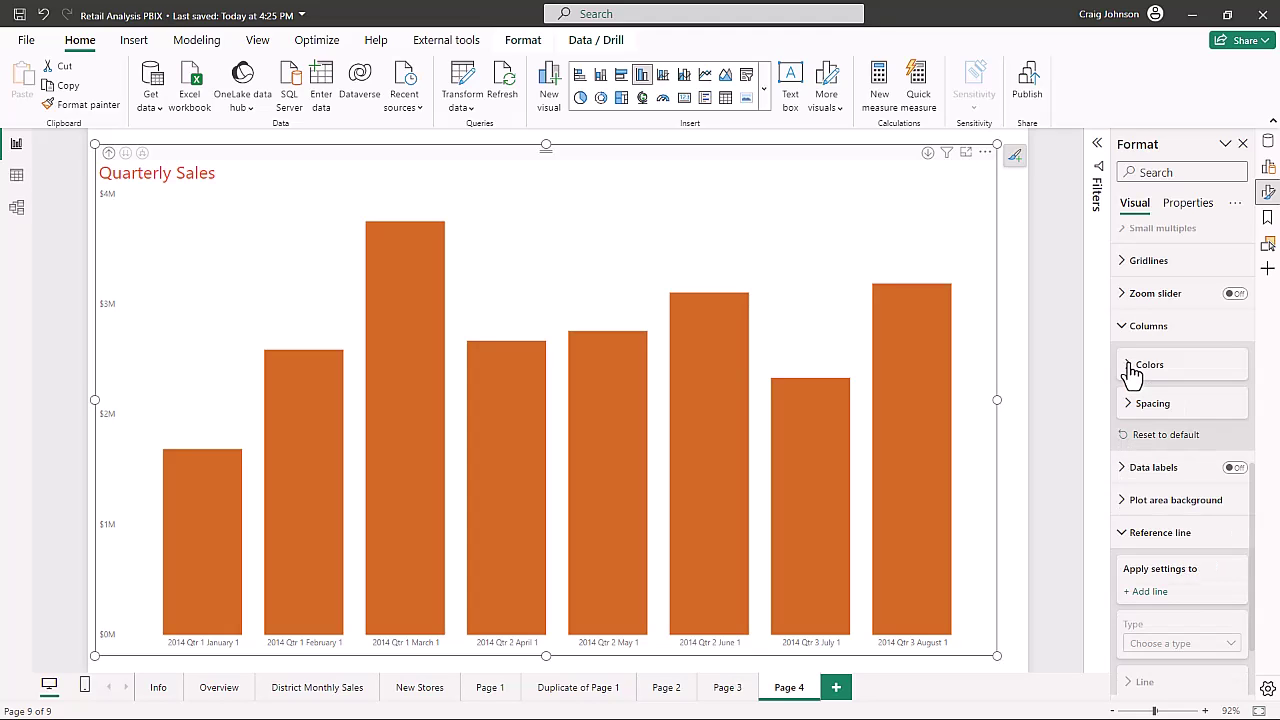
# Try data labels on the columns and turn them off again.
pyautogui.click(1122, 468)
pyautogui.click(1237, 470)
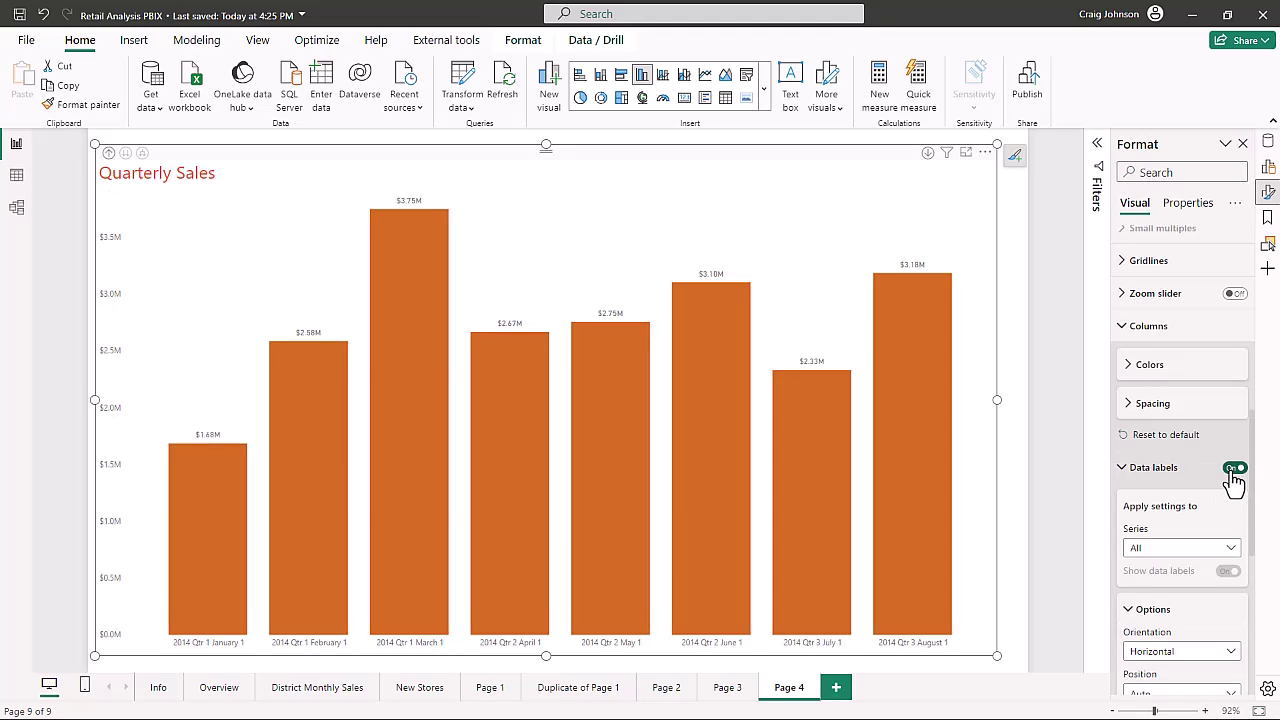
pyautogui.click(1235, 469)
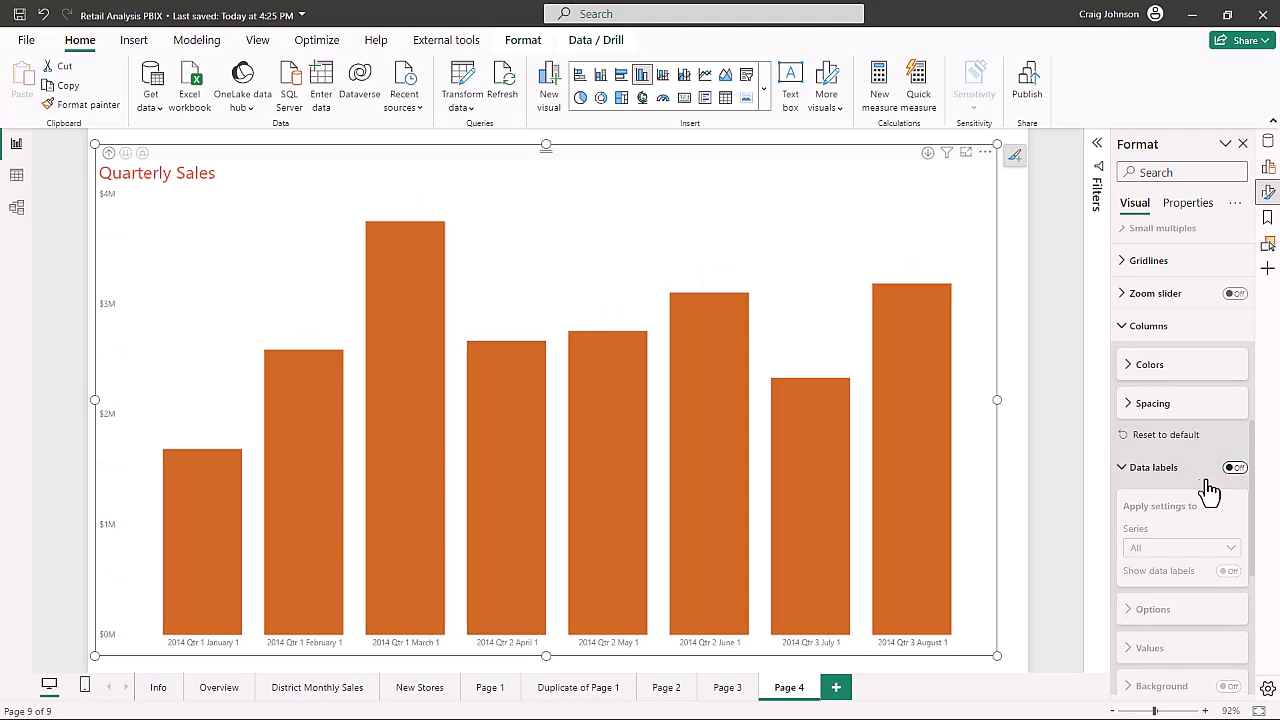
pyautogui.click(1123, 470)
pyautogui.scroll(-1, 1166, 490)
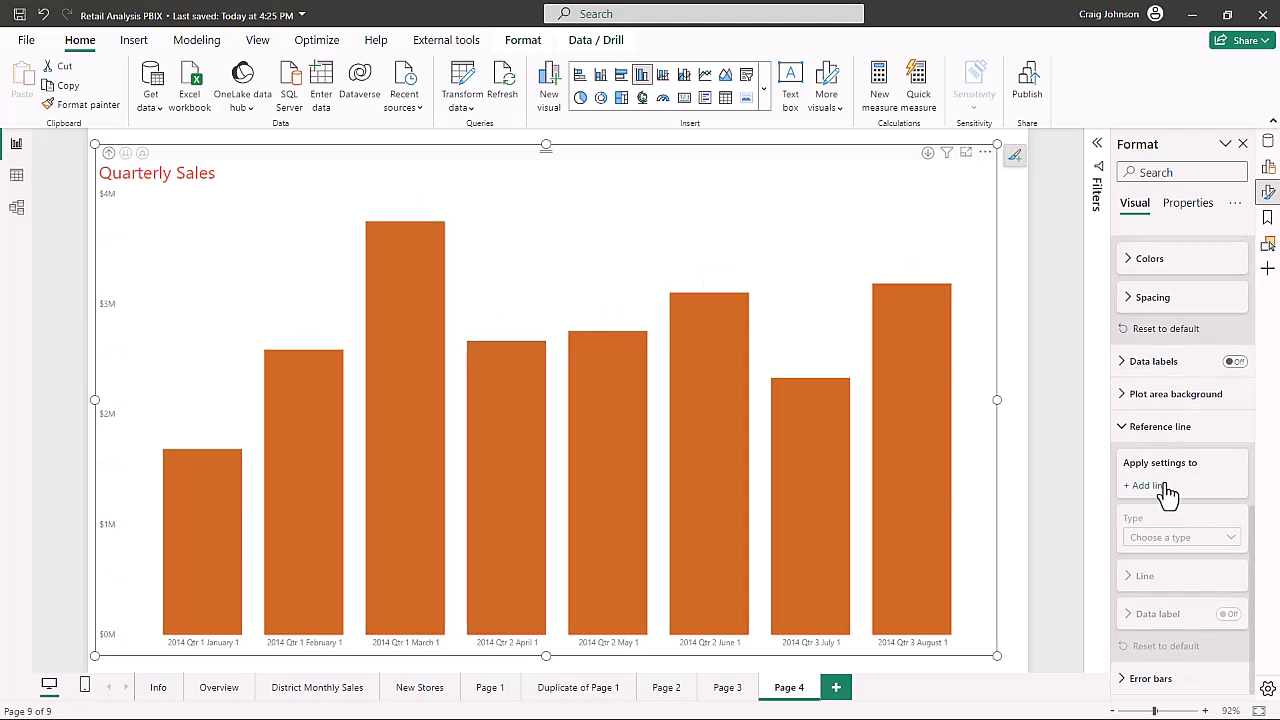
pyautogui.click(1121, 428)
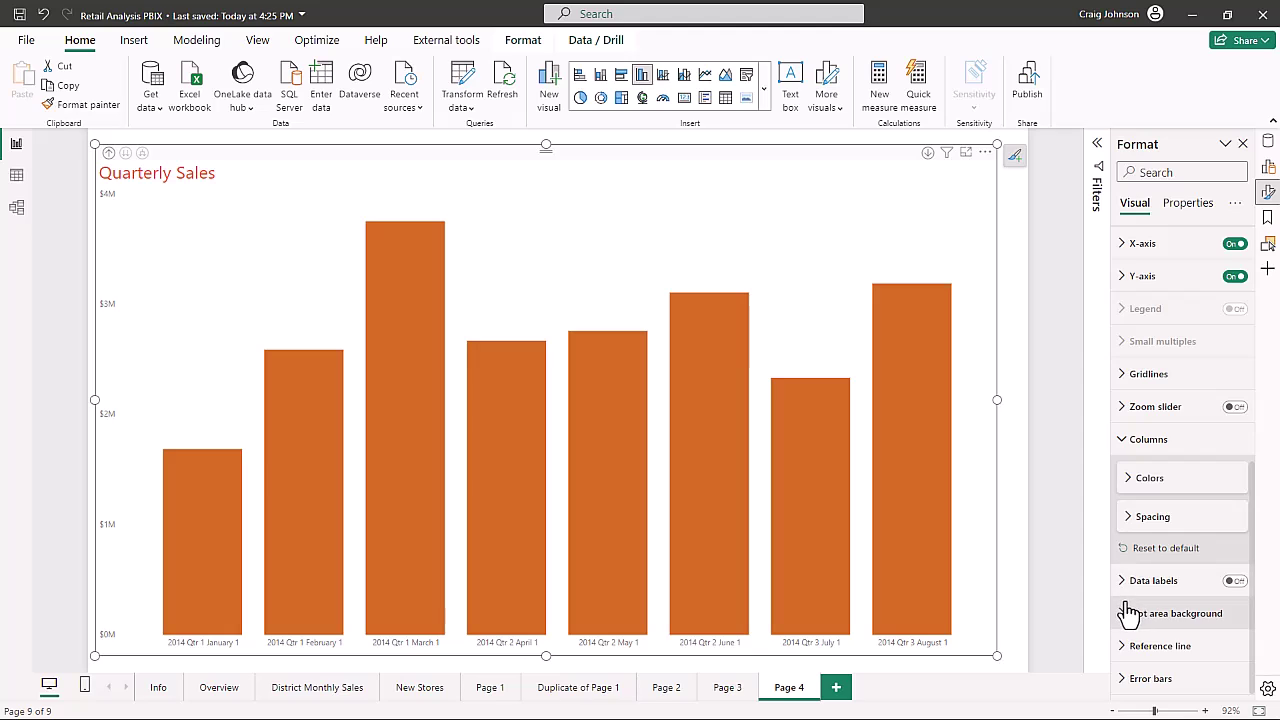
# Add an average reference line for TotalSalesTY and compare the monthly columns against it.
pyautogui.click(1128, 648)
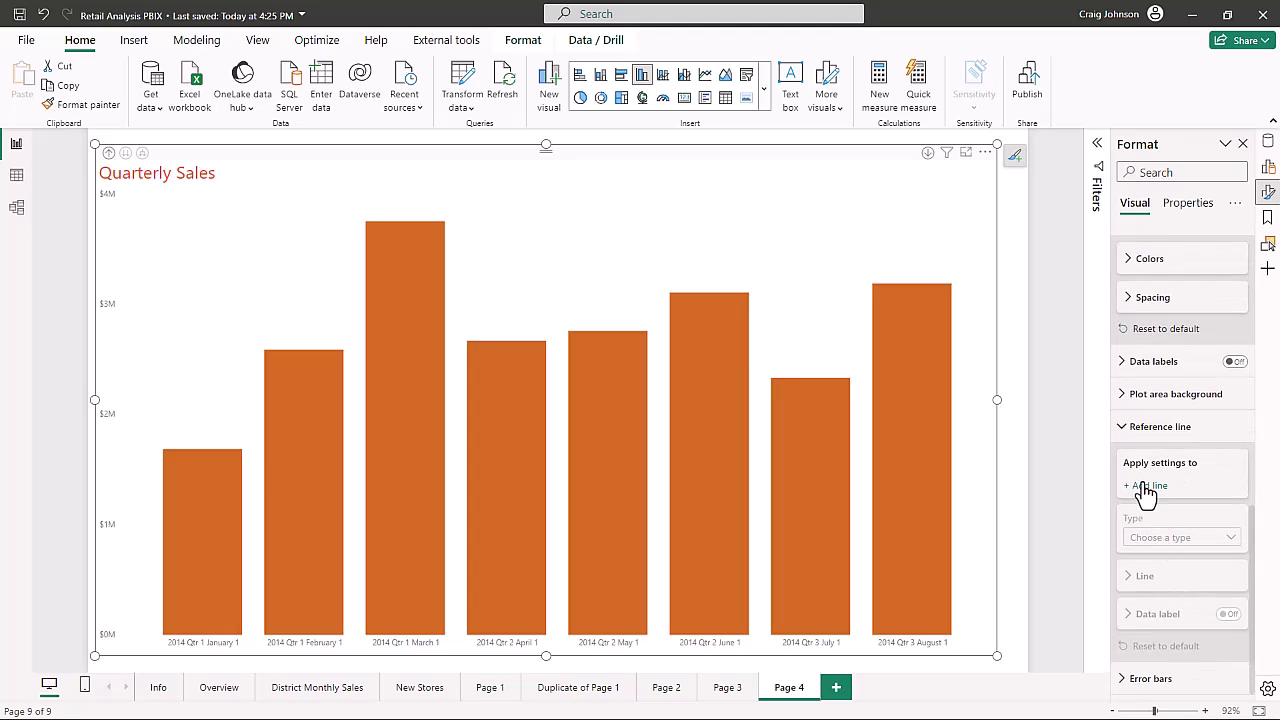
pyautogui.click(1145, 488)
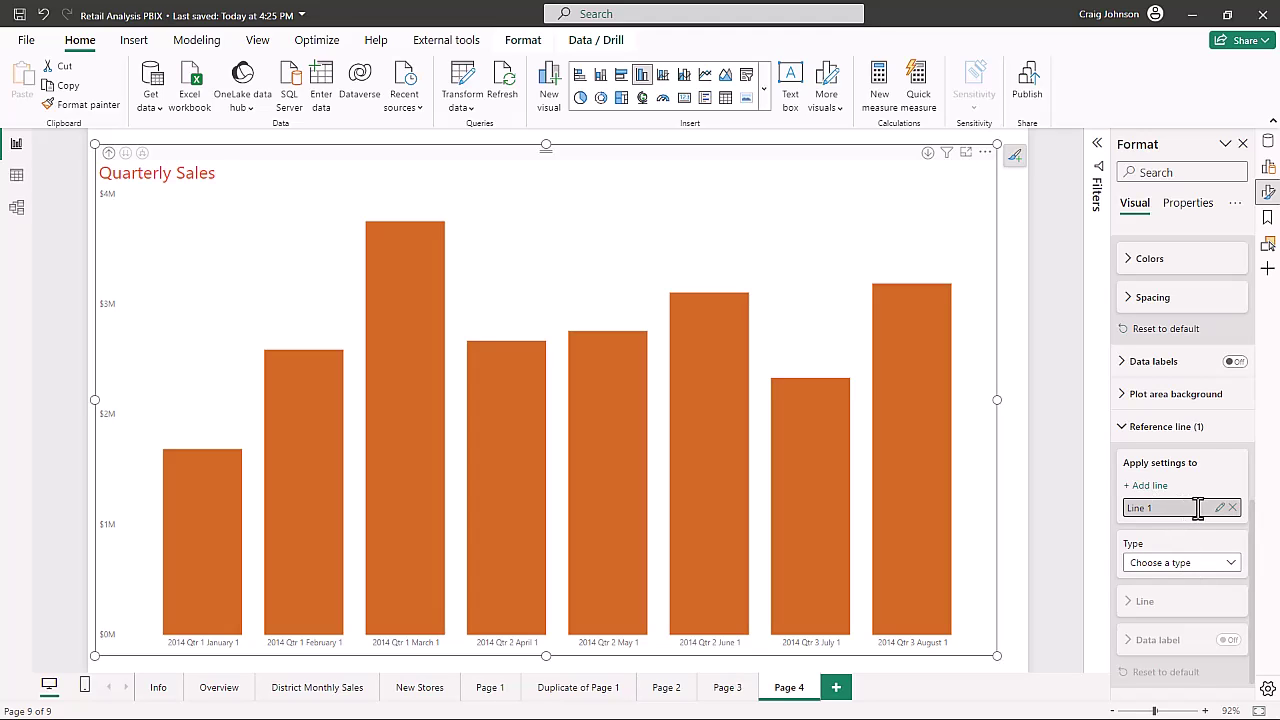
pyautogui.click(1176, 564)
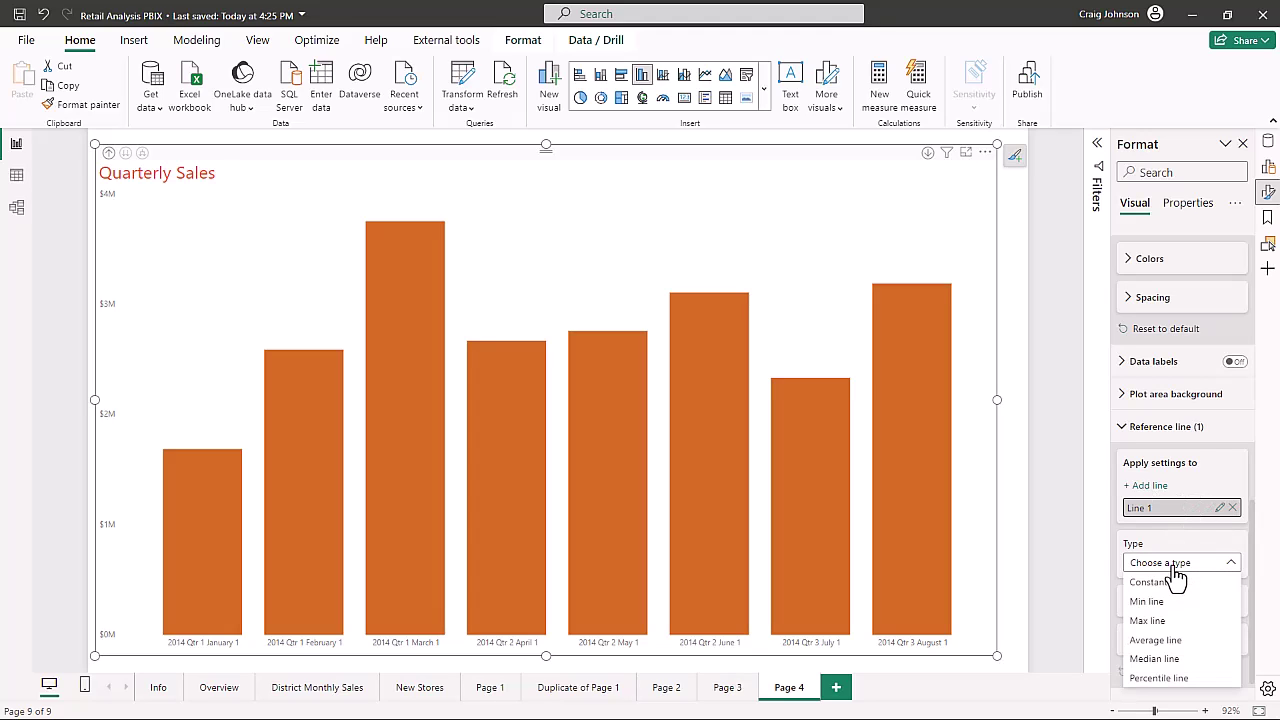
pyautogui.click(1150, 641)
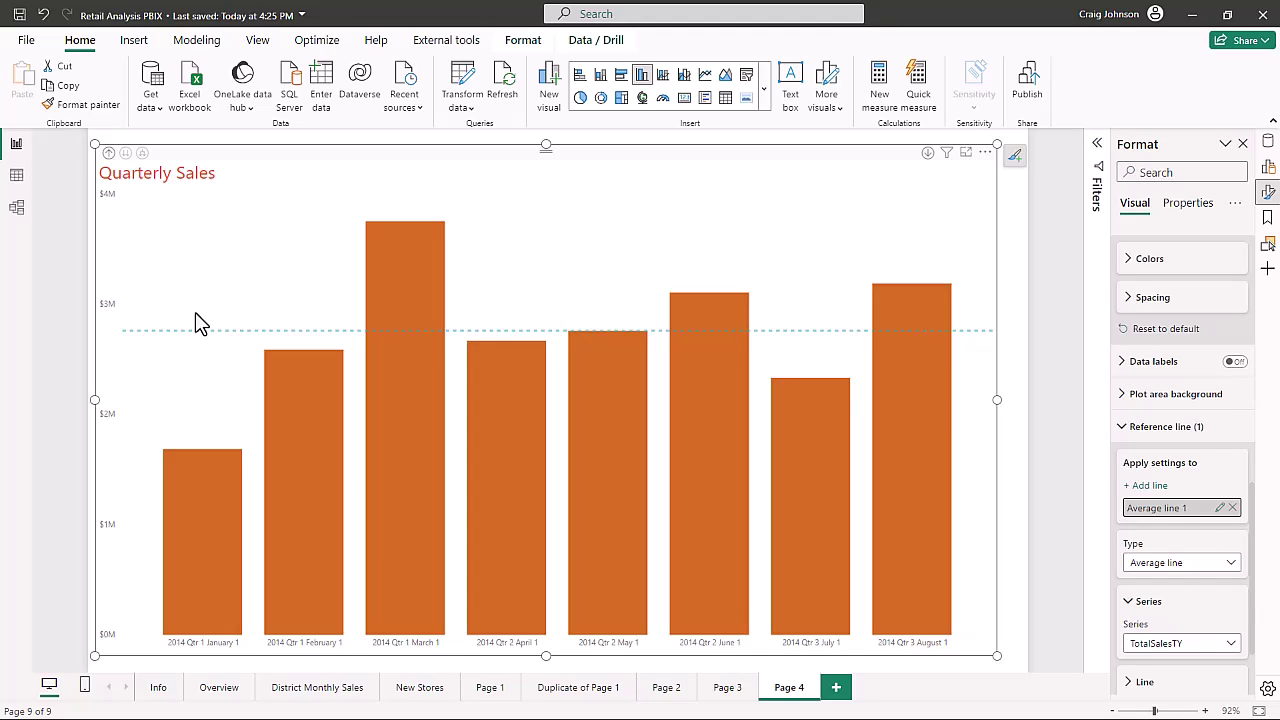
pyautogui.moveTo(389, 272)
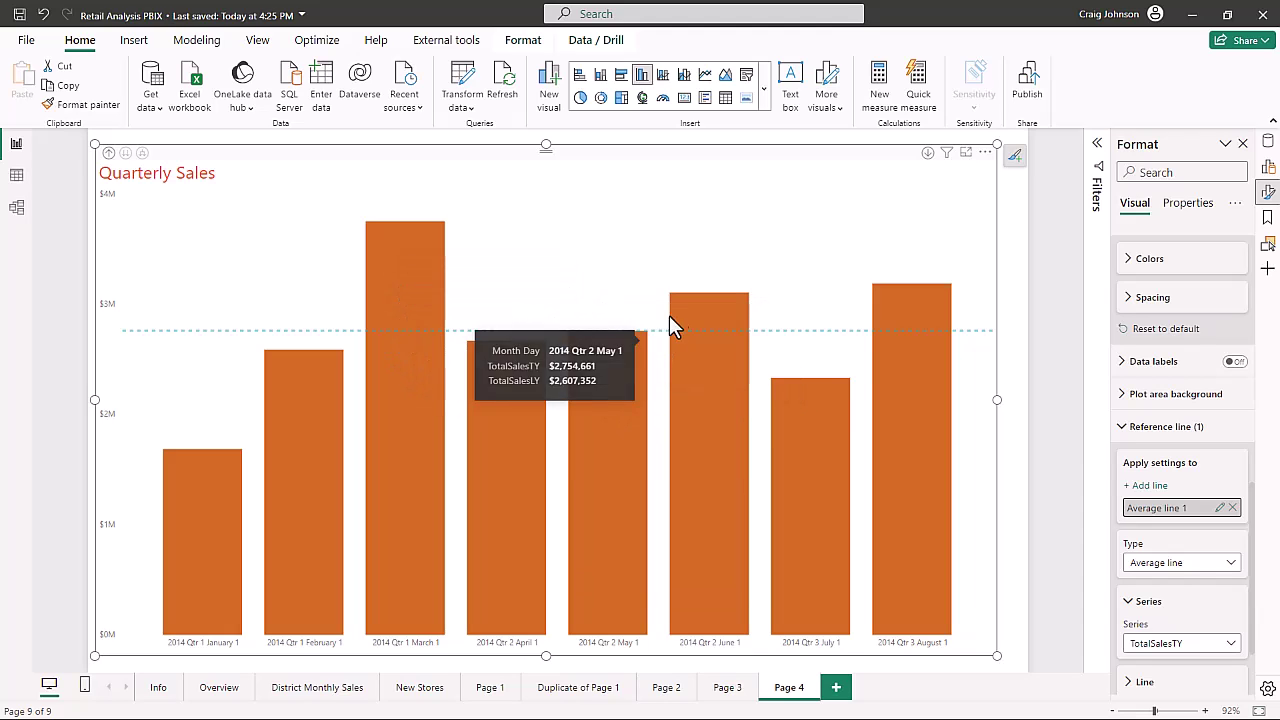
pyautogui.moveTo(692, 305)
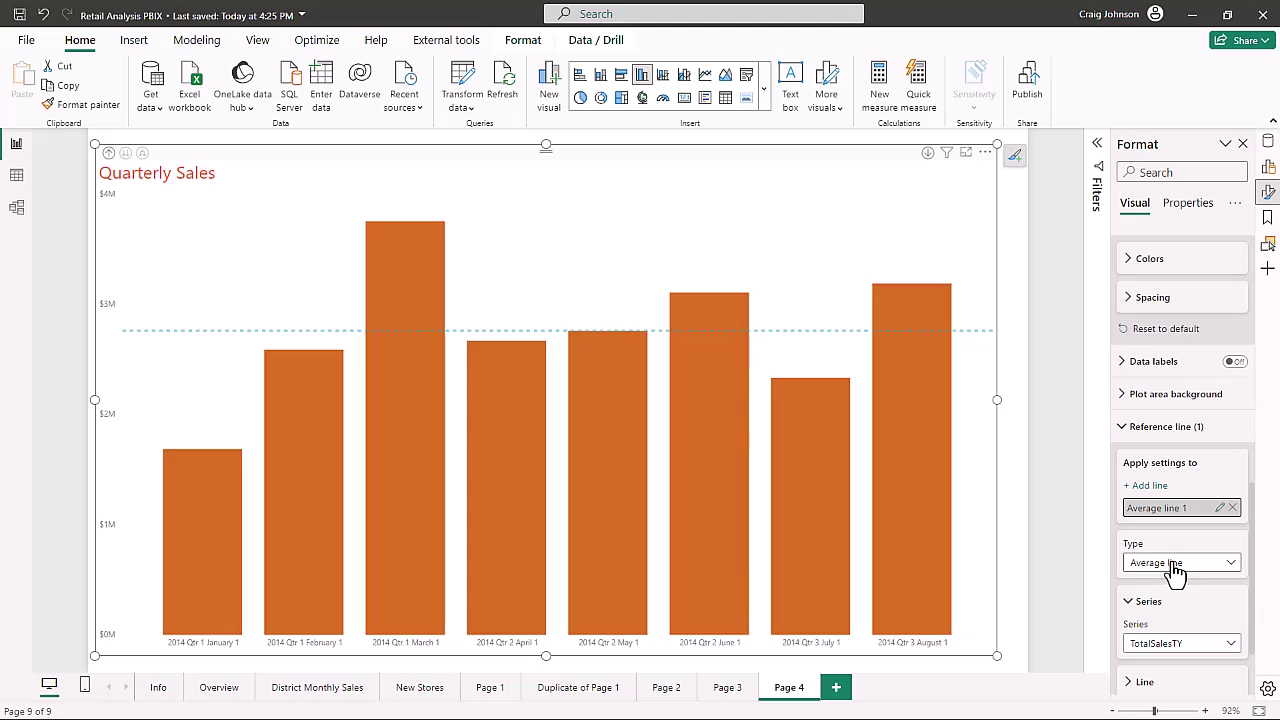
# Add a second reference line of type Min line for TotalSalesTY and collapse the reference line settings.
pyautogui.click(1150, 488)
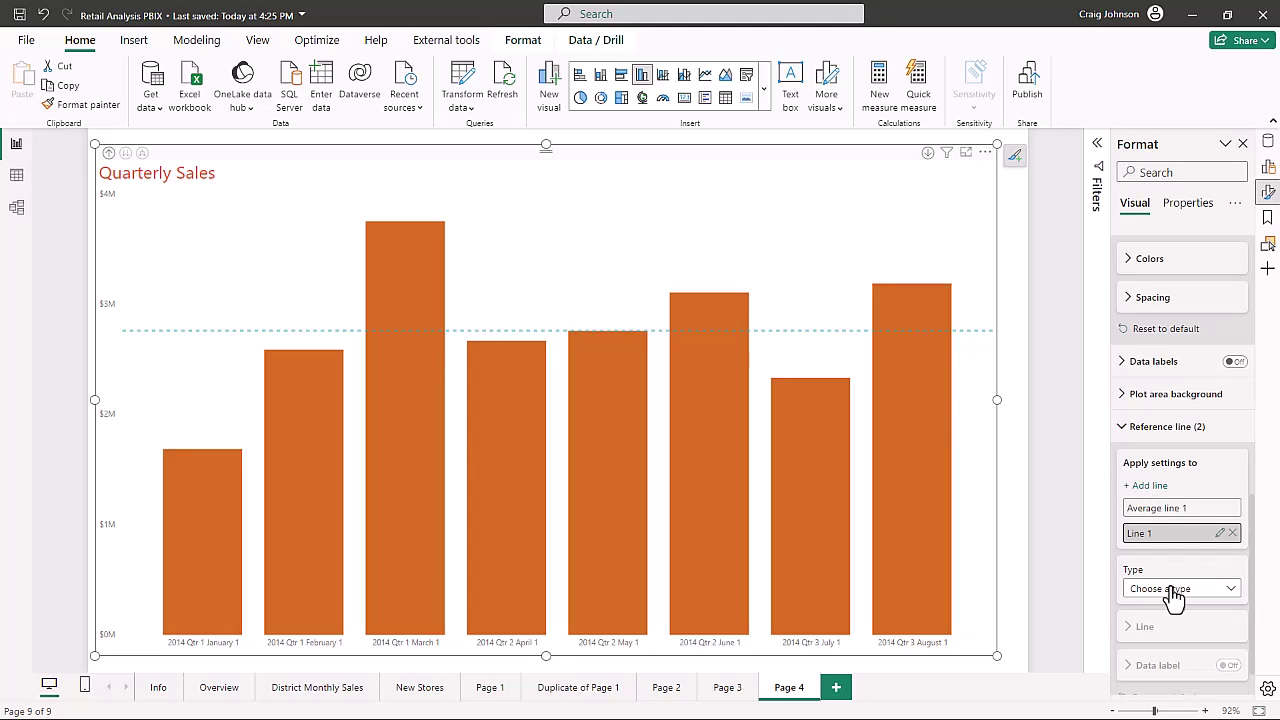
pyautogui.click(1171, 592)
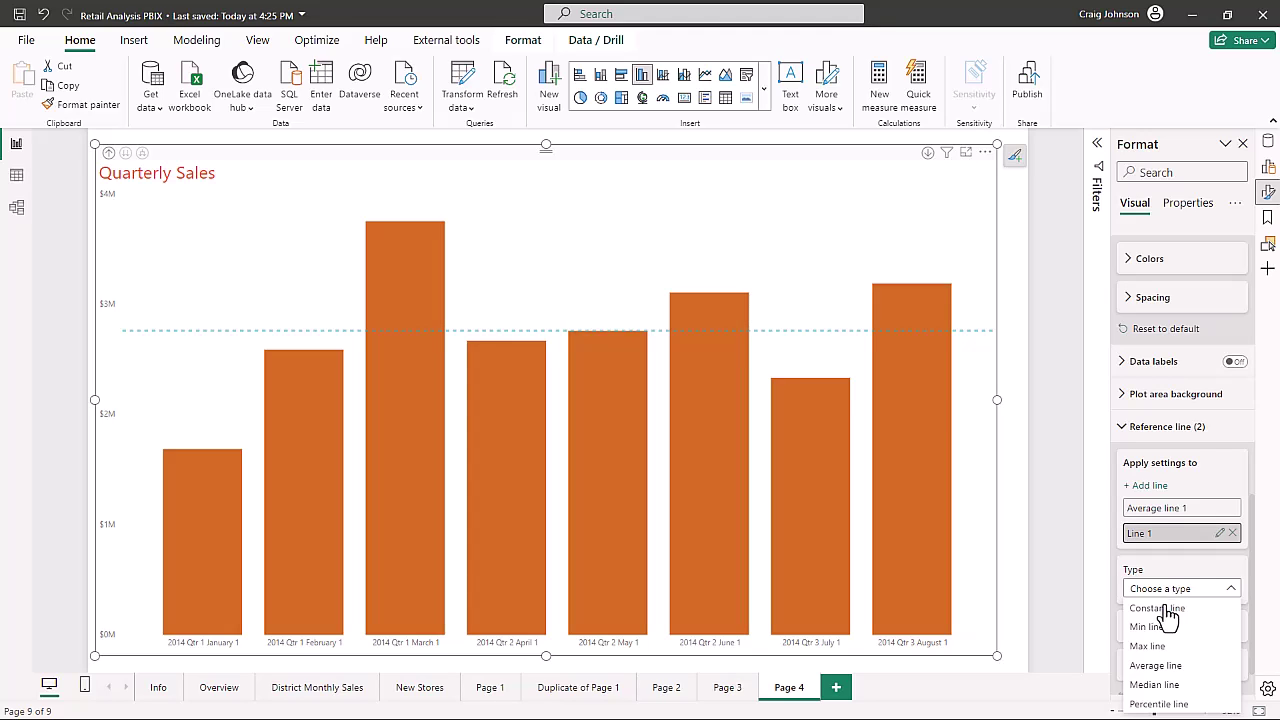
pyautogui.click(1155, 627)
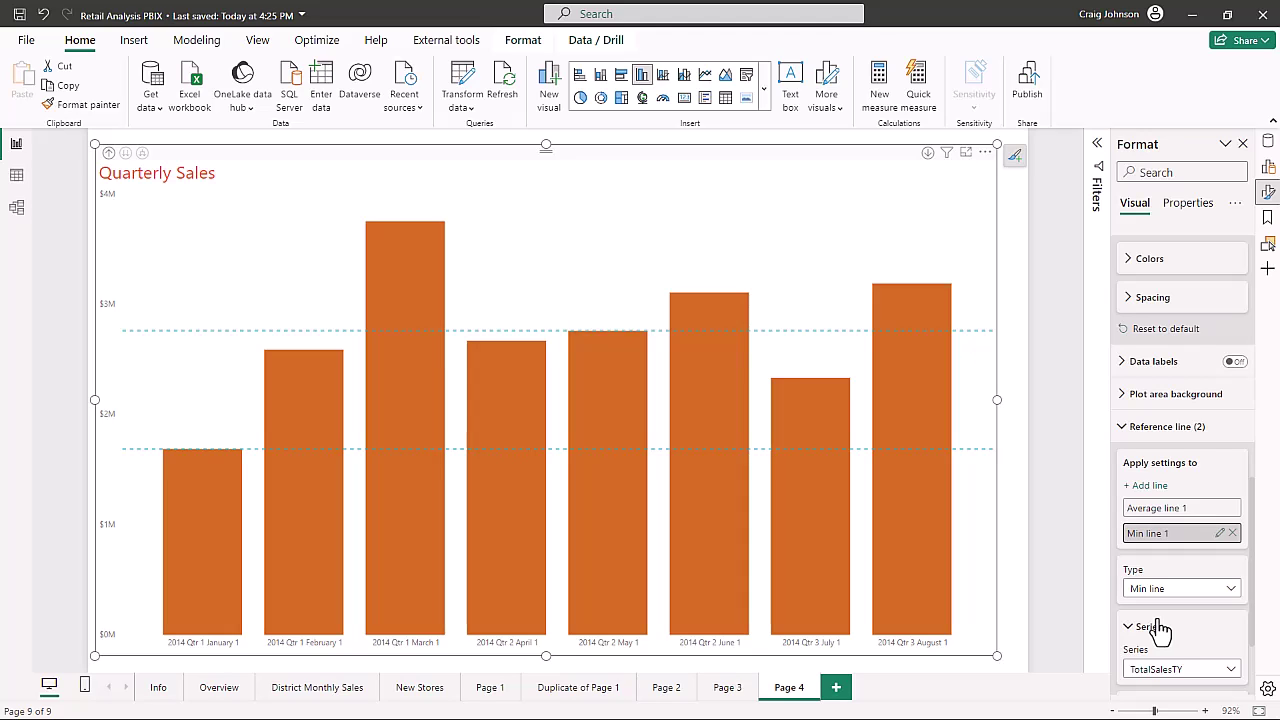
pyautogui.click(1123, 432)
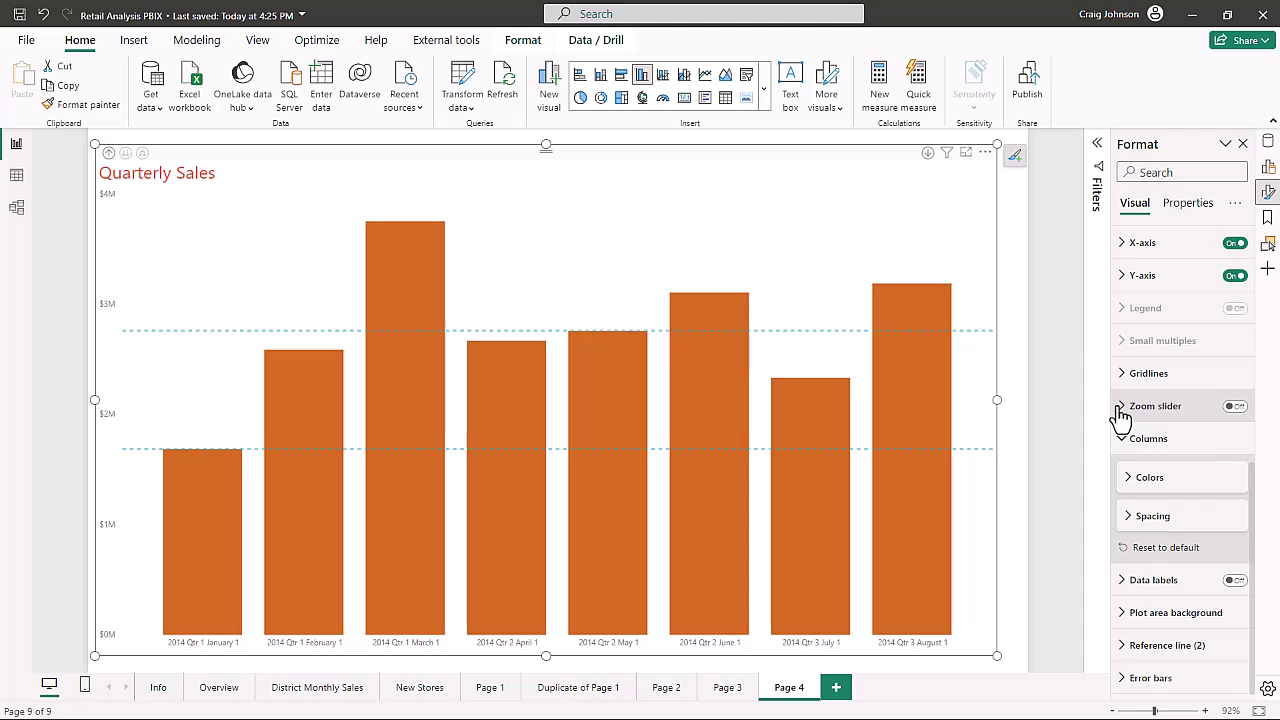
# Try the Y-axis zoom slider by lowering its upper end slightly, and turn the slider off again.
pyautogui.click(1123, 418)
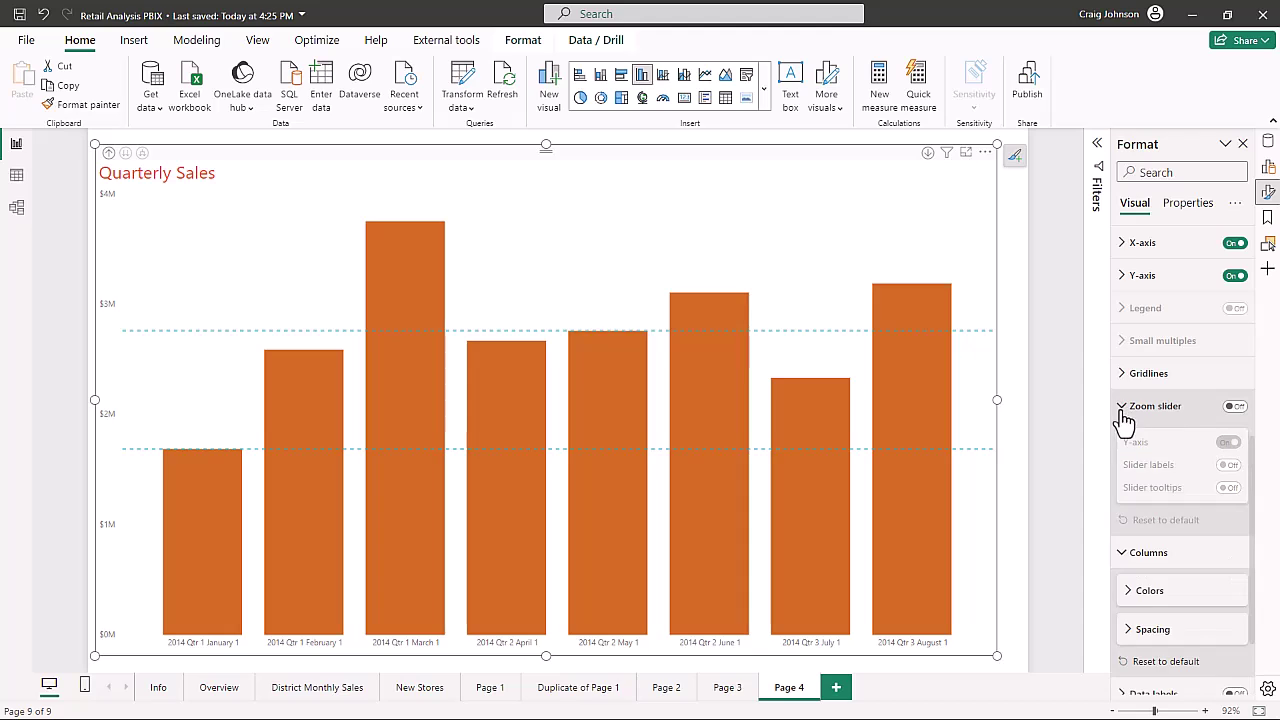
pyautogui.click(1236, 408)
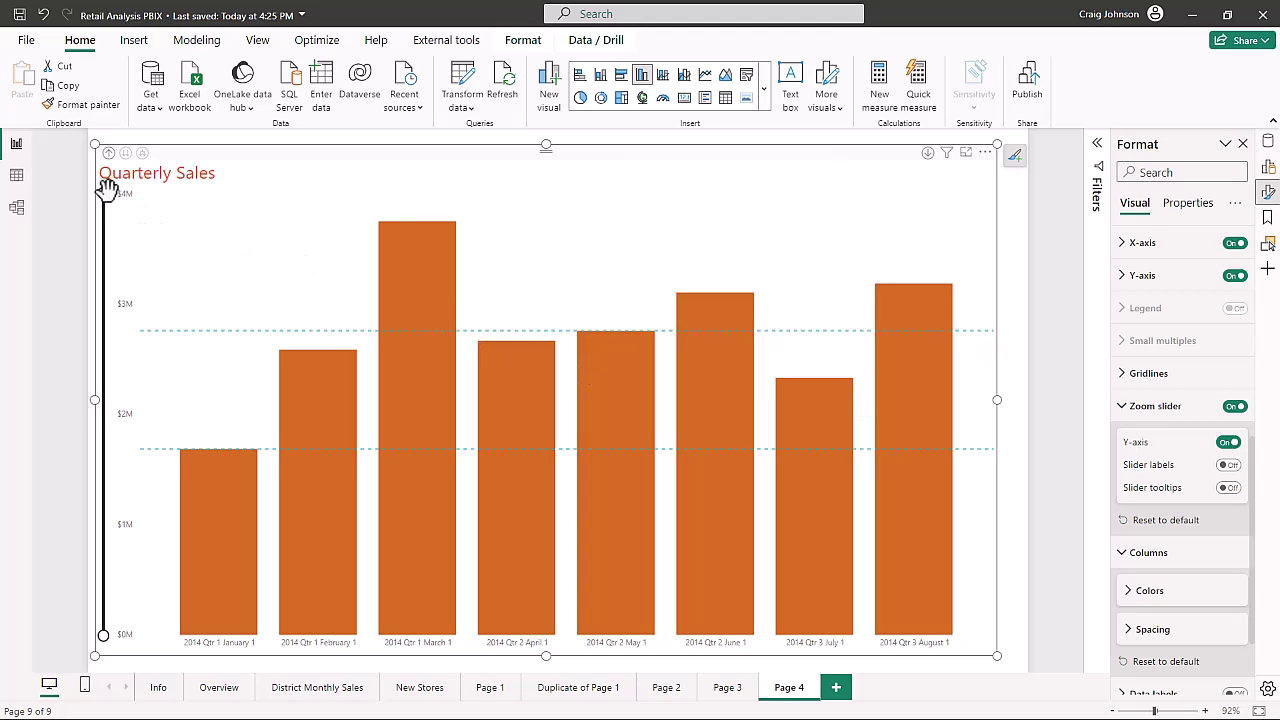
pyautogui.moveTo(105, 188)
pyautogui.mouseDown()
pyautogui.moveTo(105, 236)
pyautogui.moveTo(109, 196)
pyautogui.mouseUp()
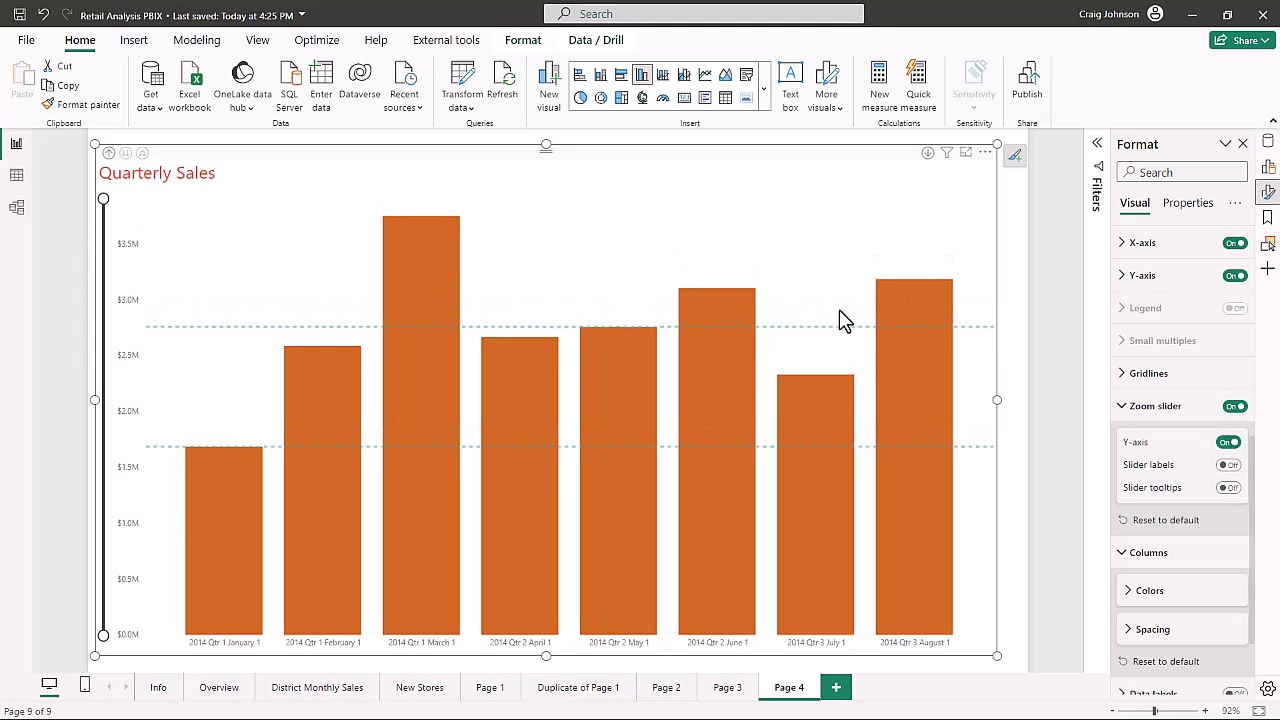
pyautogui.click(1234, 407)
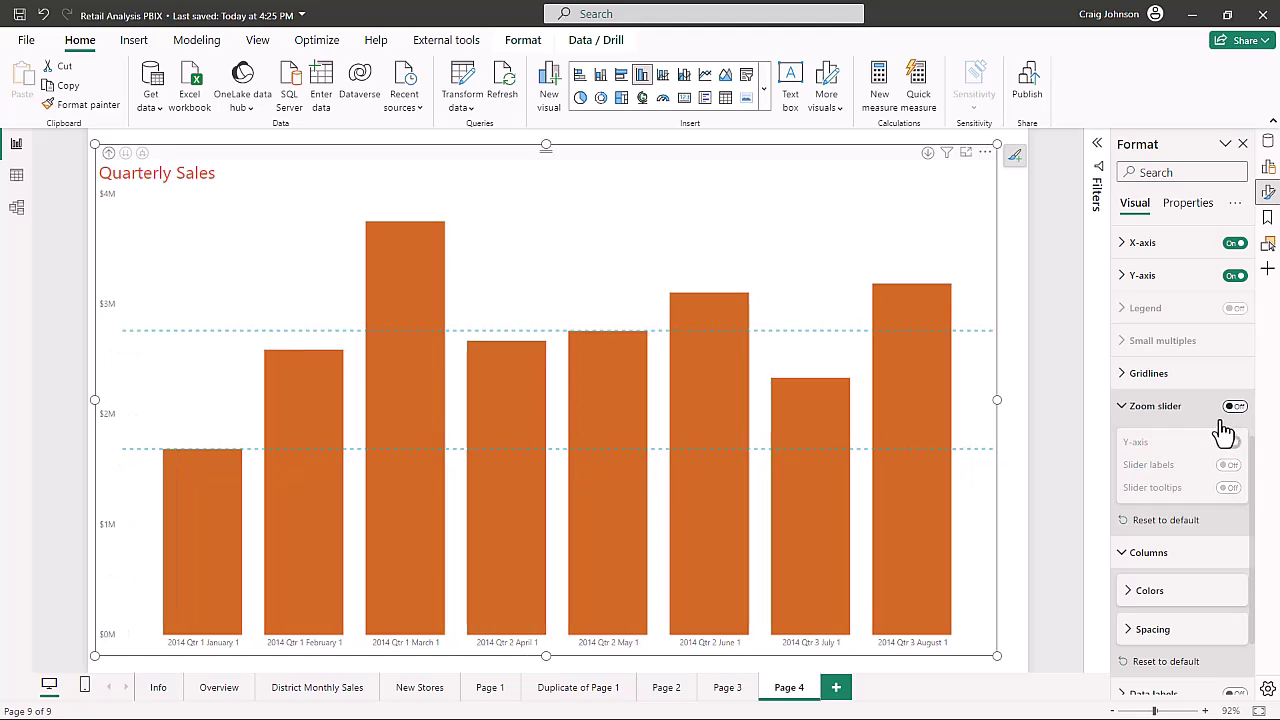
pyautogui.click(1123, 408)
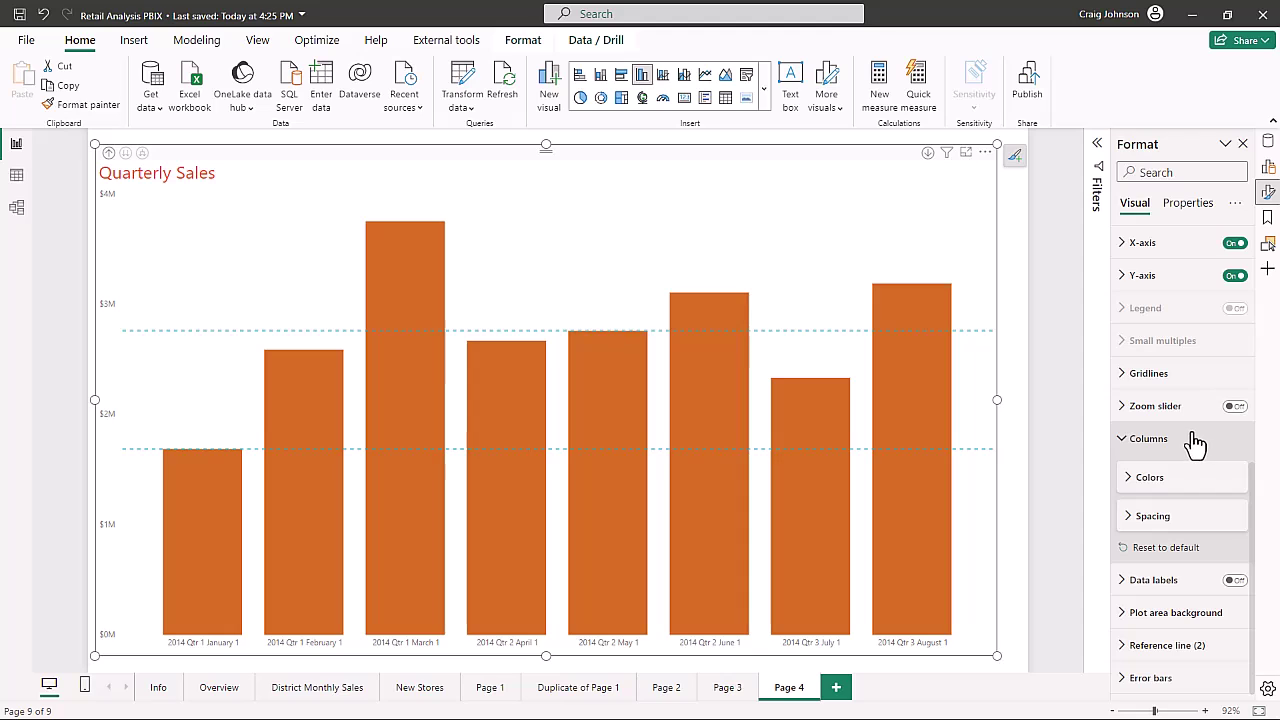
# Collapse the expanded Size and style, Title and Columns sections of the chart's visual formatting settings.
pyautogui.scroll(5, 1204, 402)
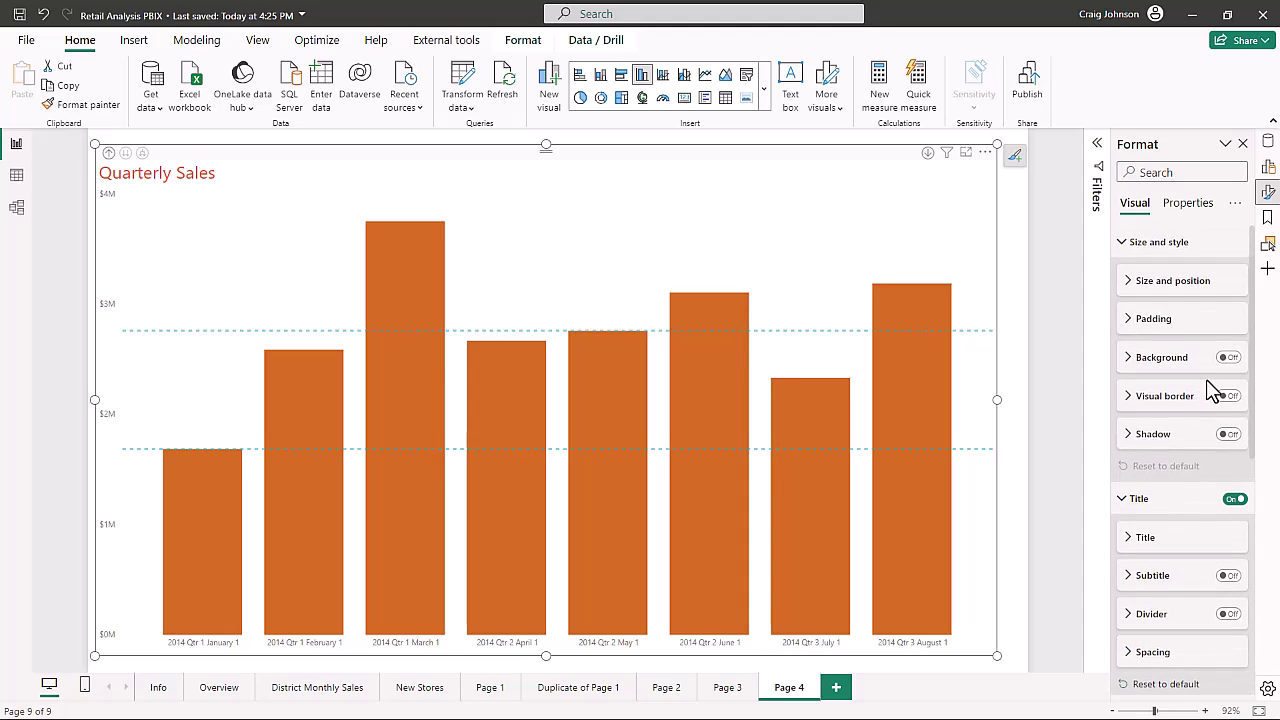
pyautogui.click(1122, 250)
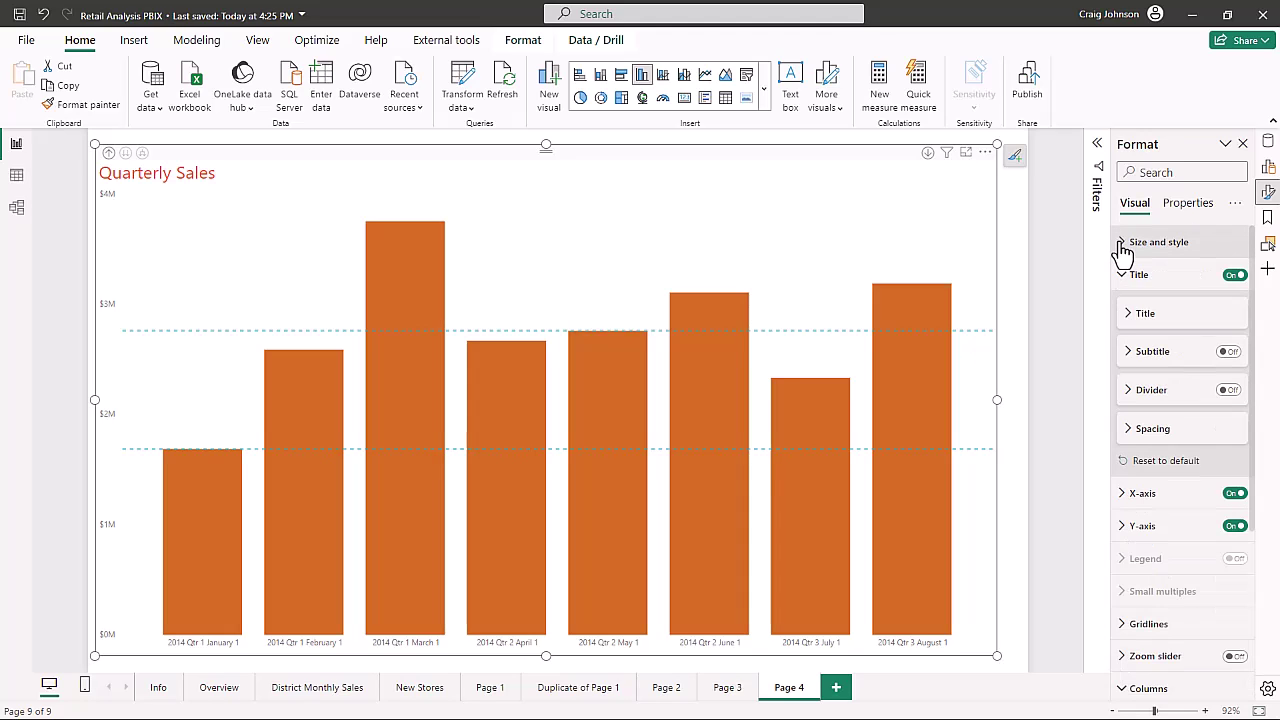
pyautogui.click(1122, 279)
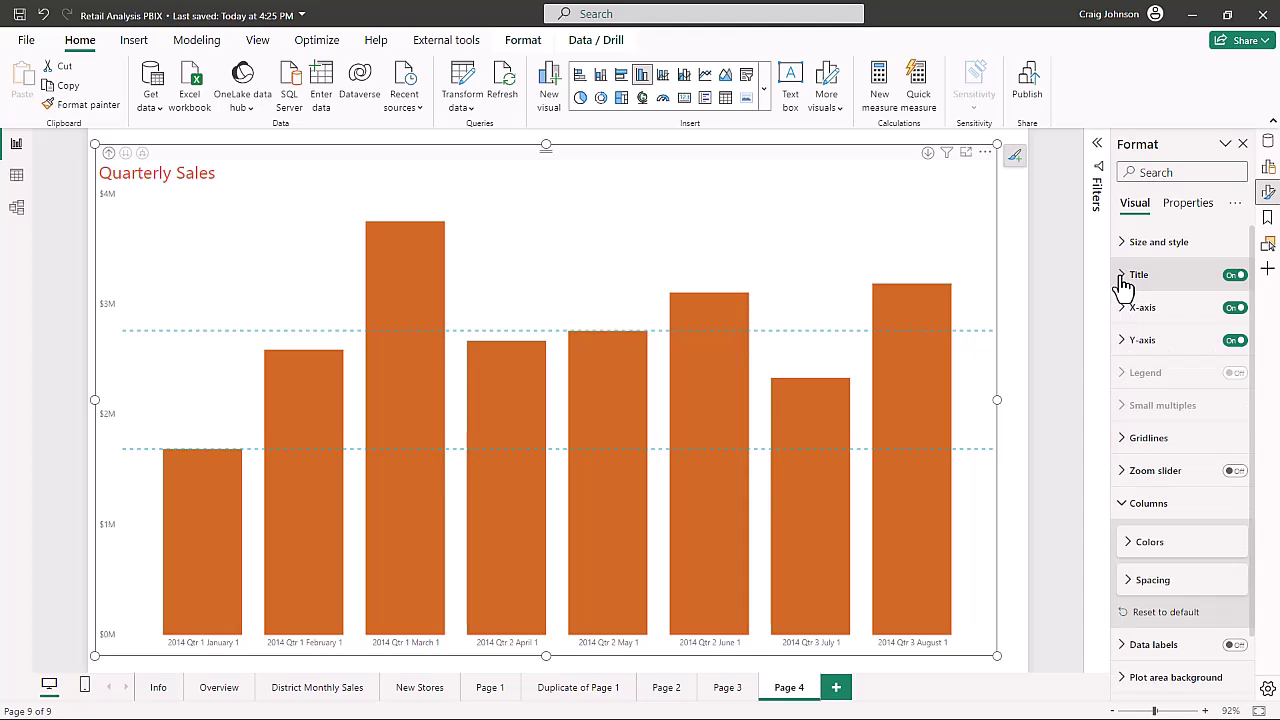
pyautogui.click(1120, 506)
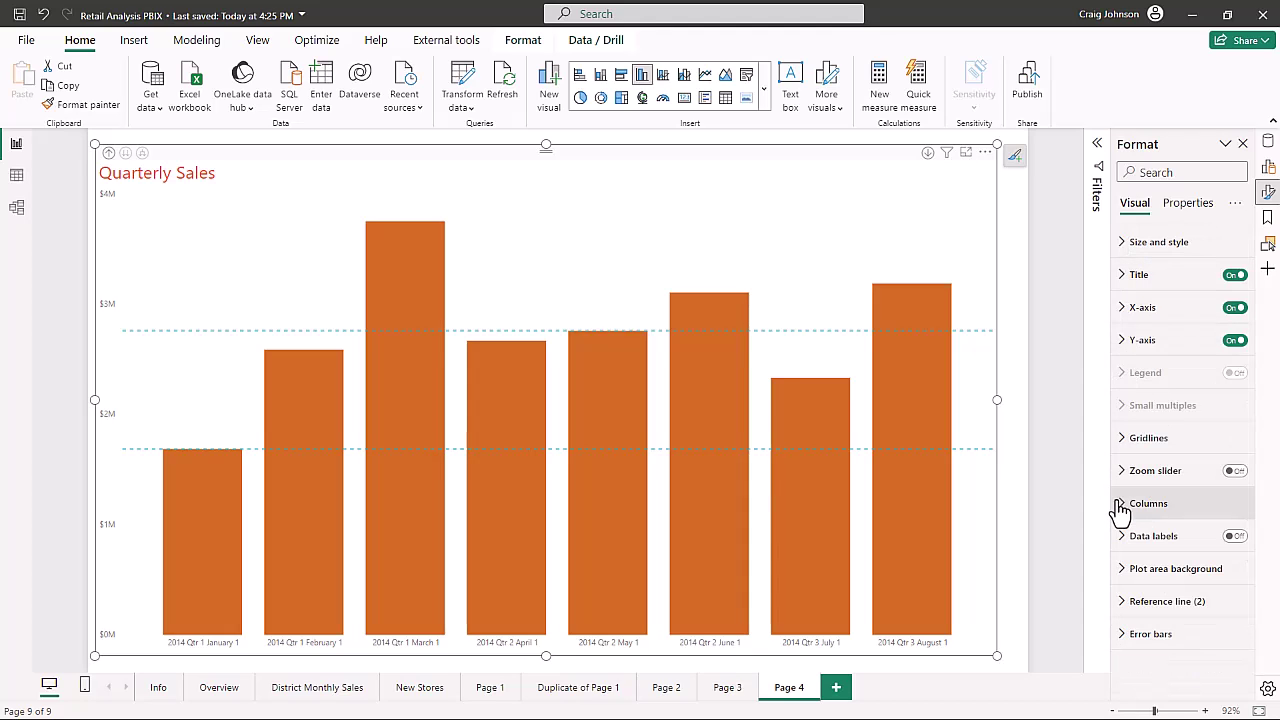
# Review the chart's Header icons, Alt text and Advanced options properties, and check the tooltip of the March column.
pyautogui.click(1189, 205)
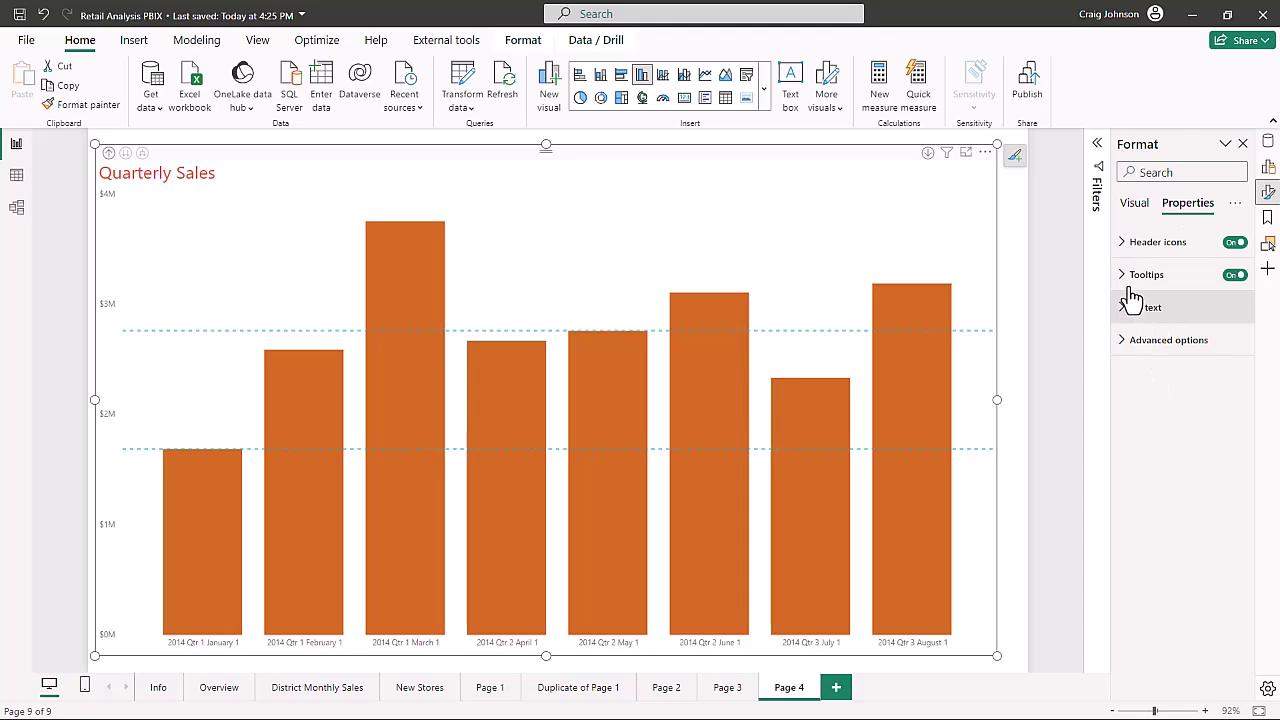
pyautogui.click(1122, 242)
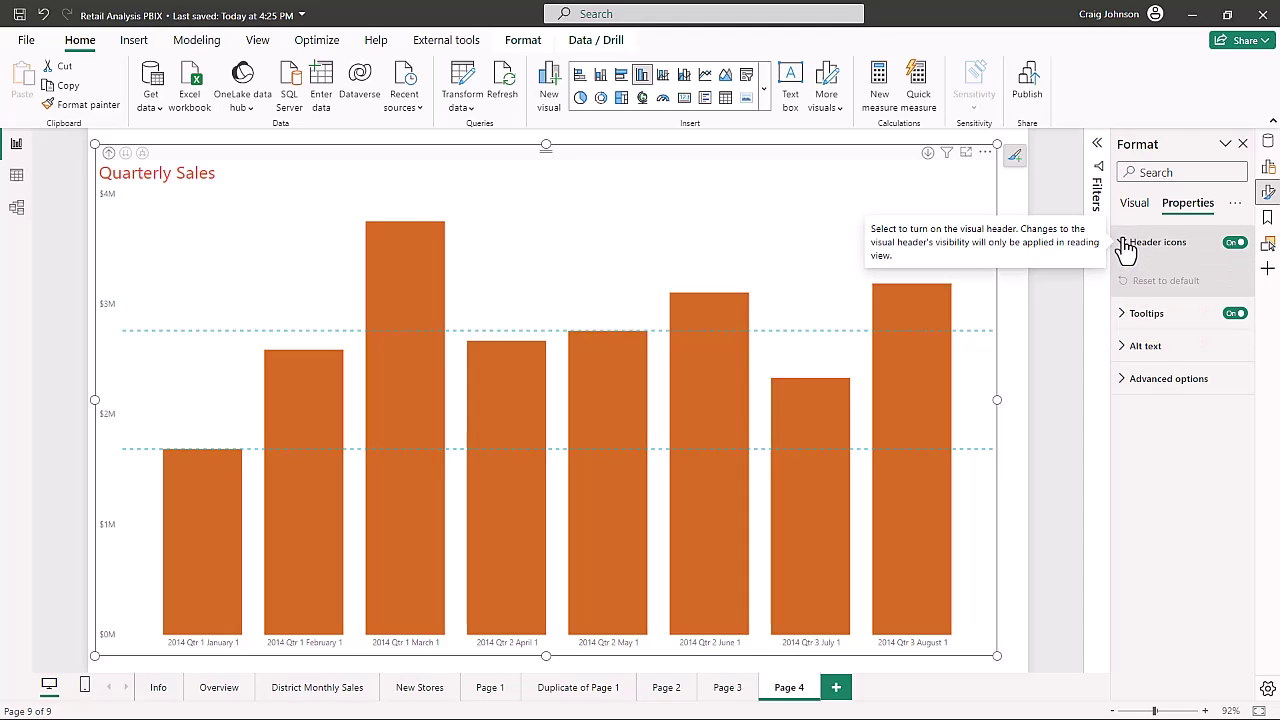
pyautogui.click(1123, 248)
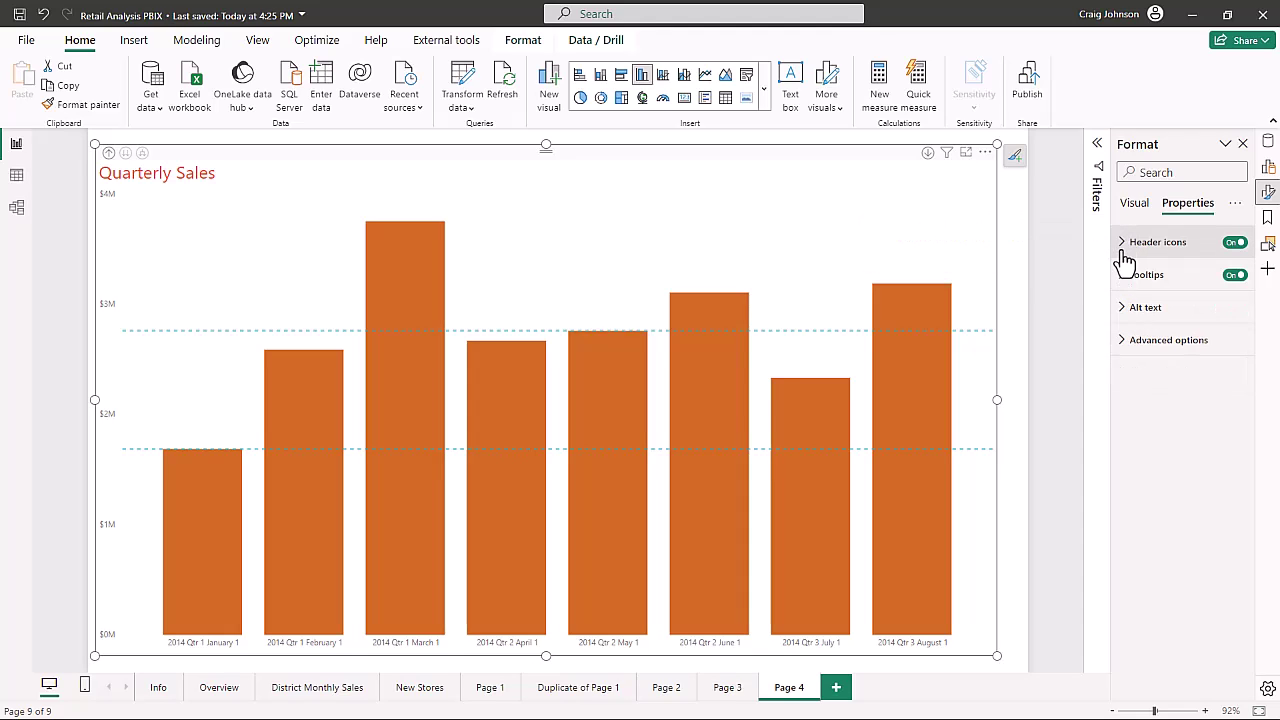
pyautogui.click(1123, 309)
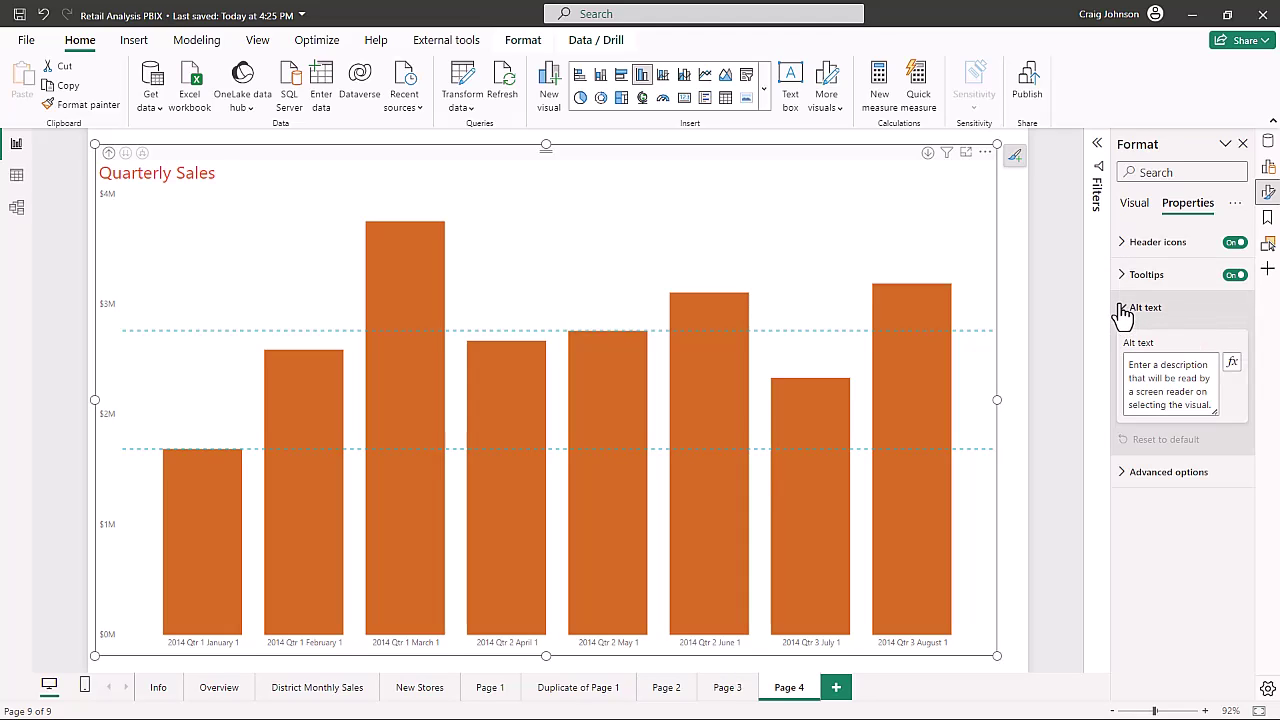
pyautogui.click(1123, 311)
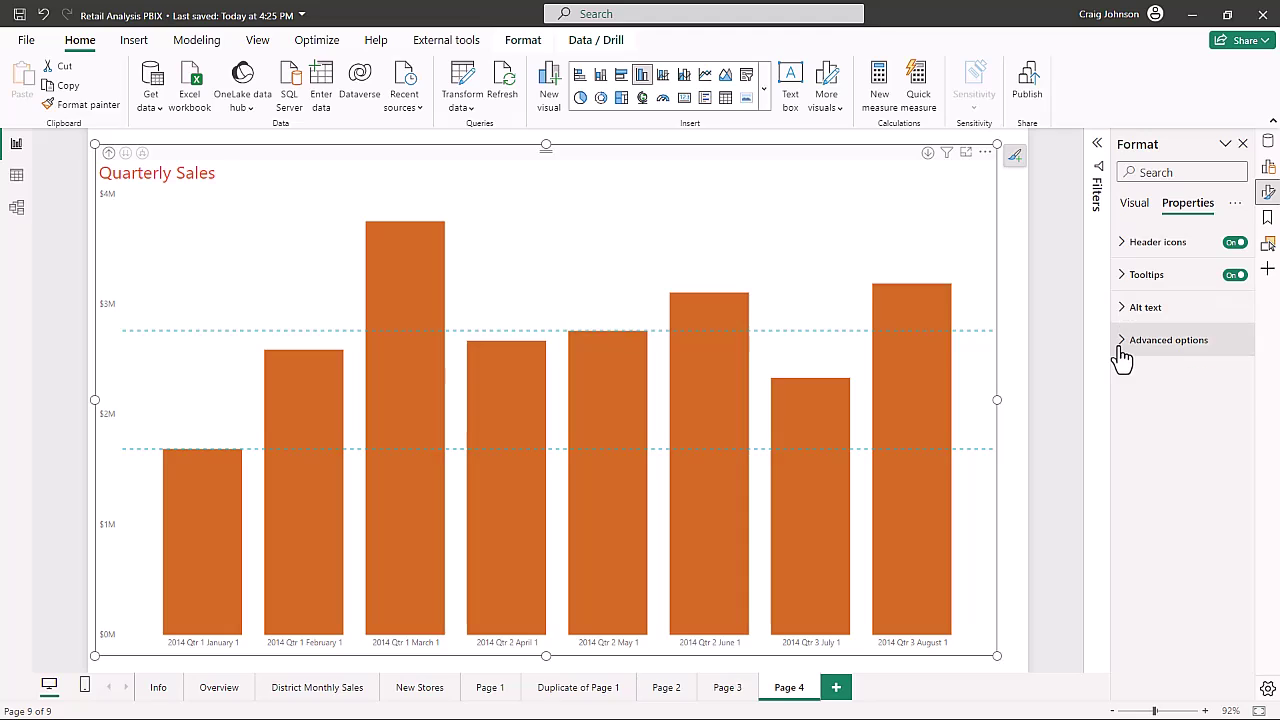
pyautogui.click(1123, 345)
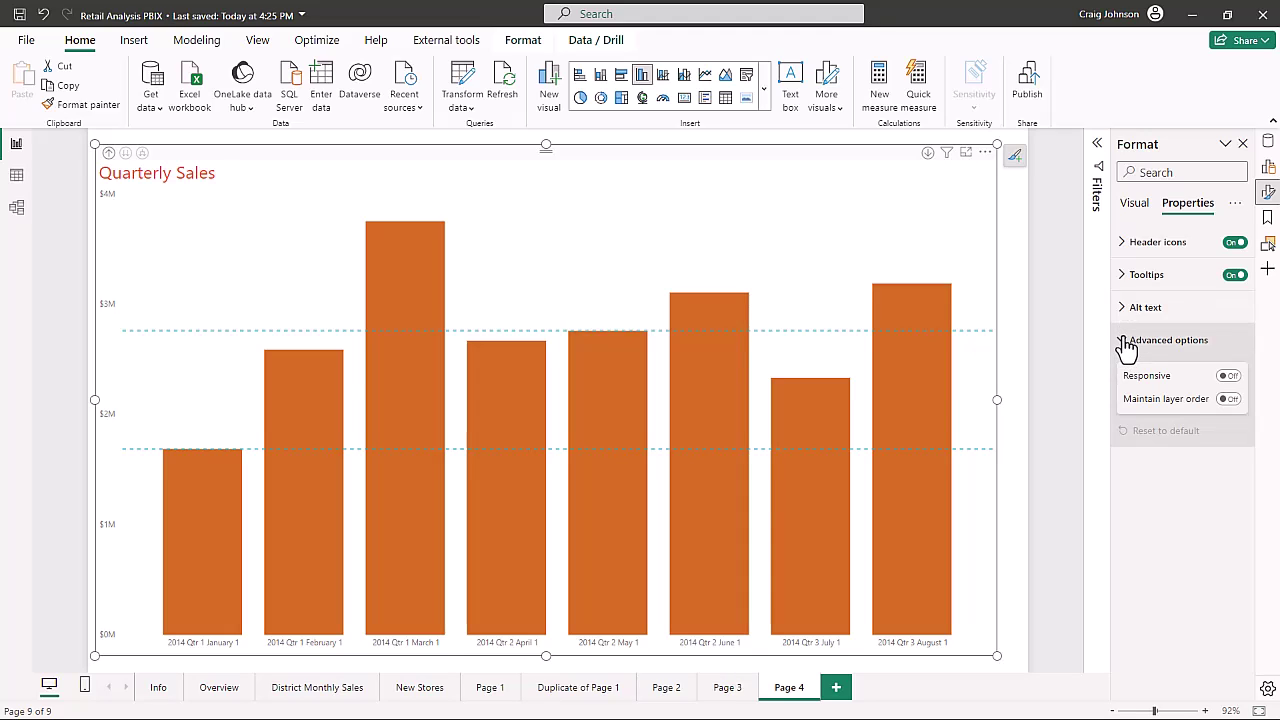
pyautogui.click(1122, 344)
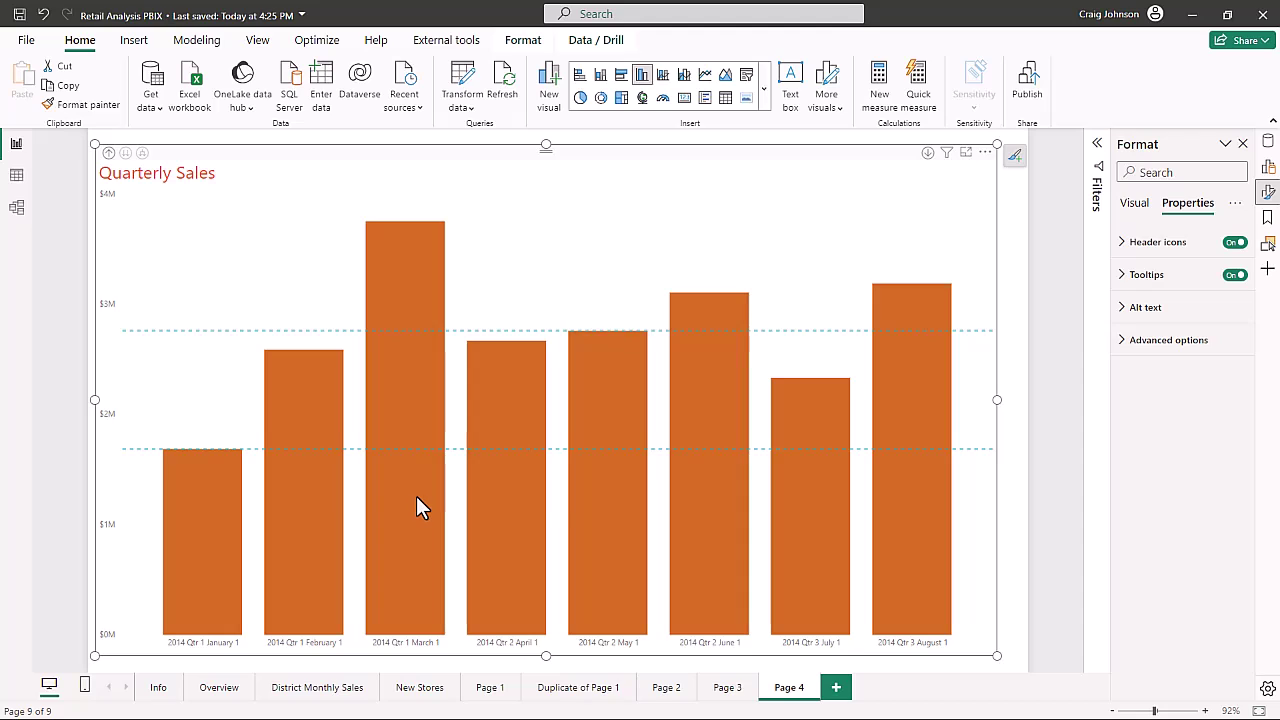
pyautogui.moveTo(416, 496)
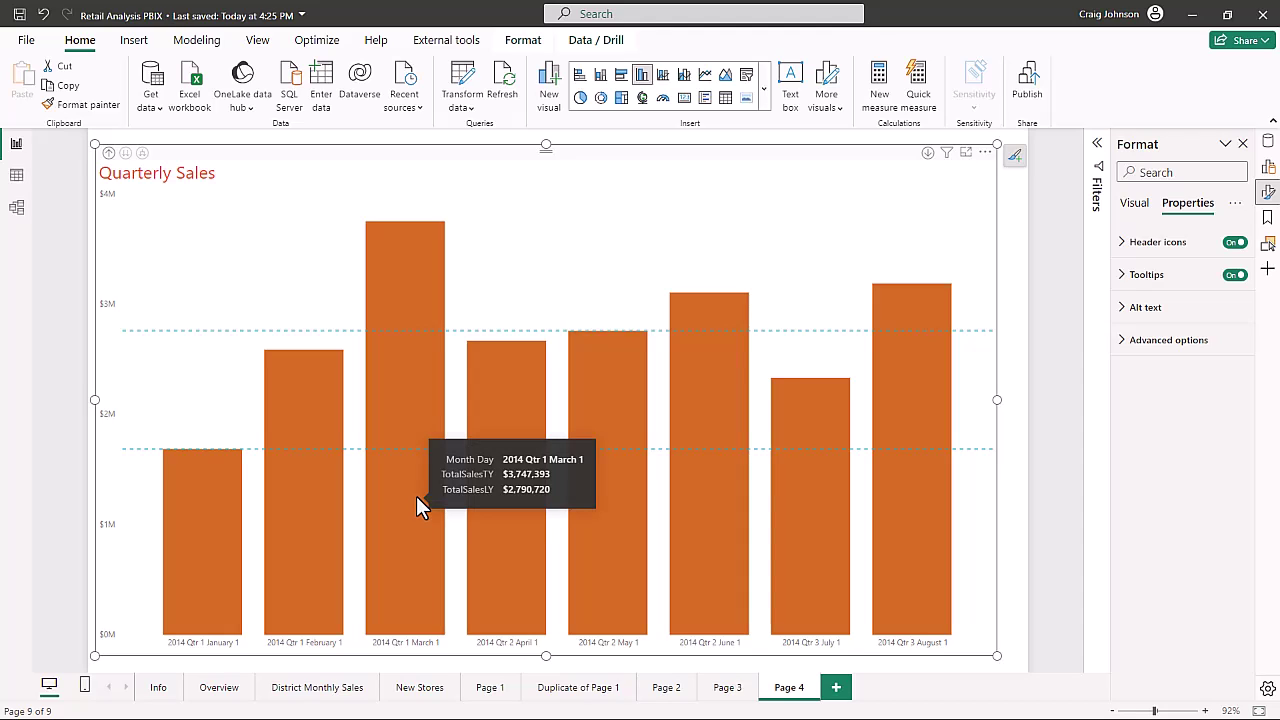
# Try the visual as a stacked bar chart, check the January bar's tooltip, and change the visual to a stacked column chart.
pyautogui.click(579, 74)
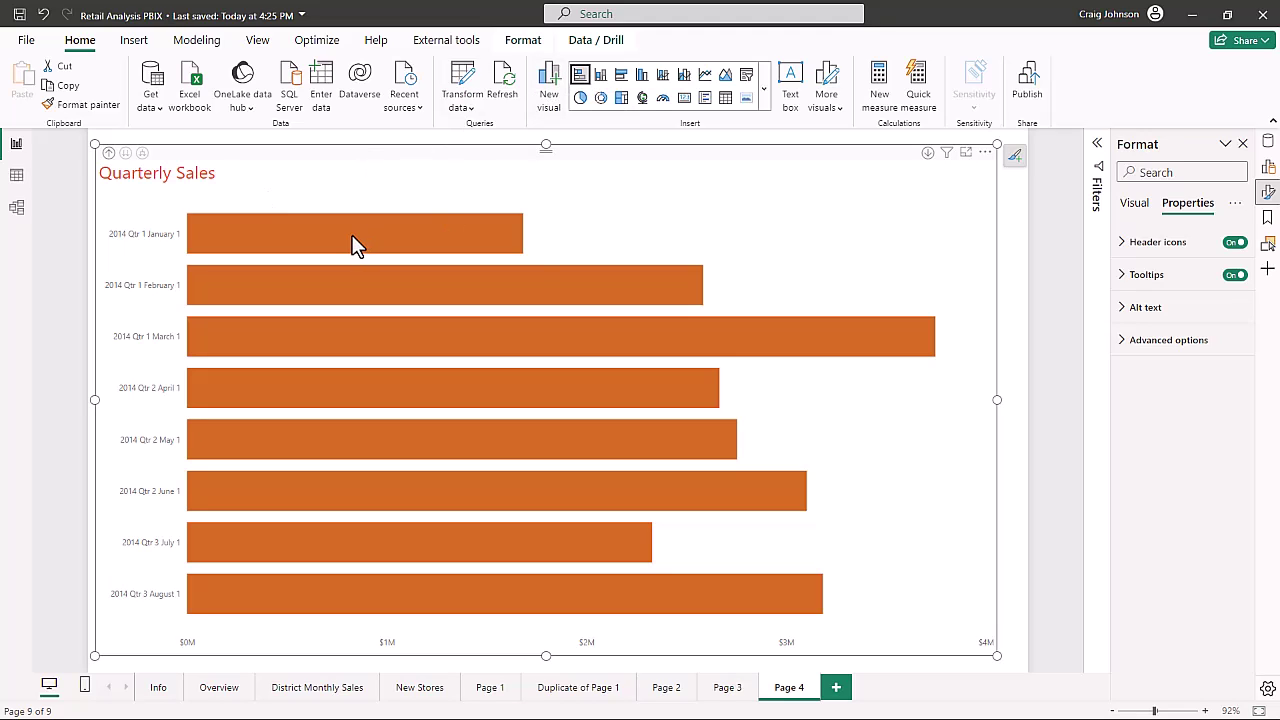
pyautogui.moveTo(355, 245)
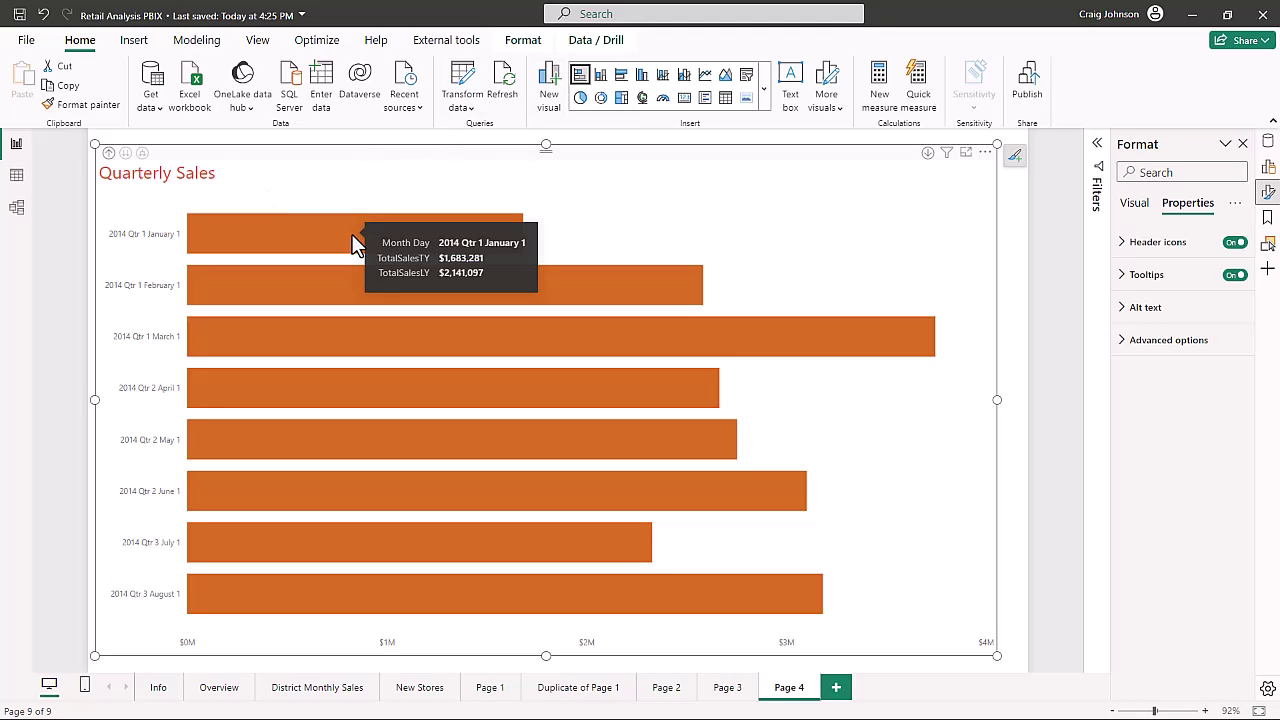
pyautogui.click(599, 73)
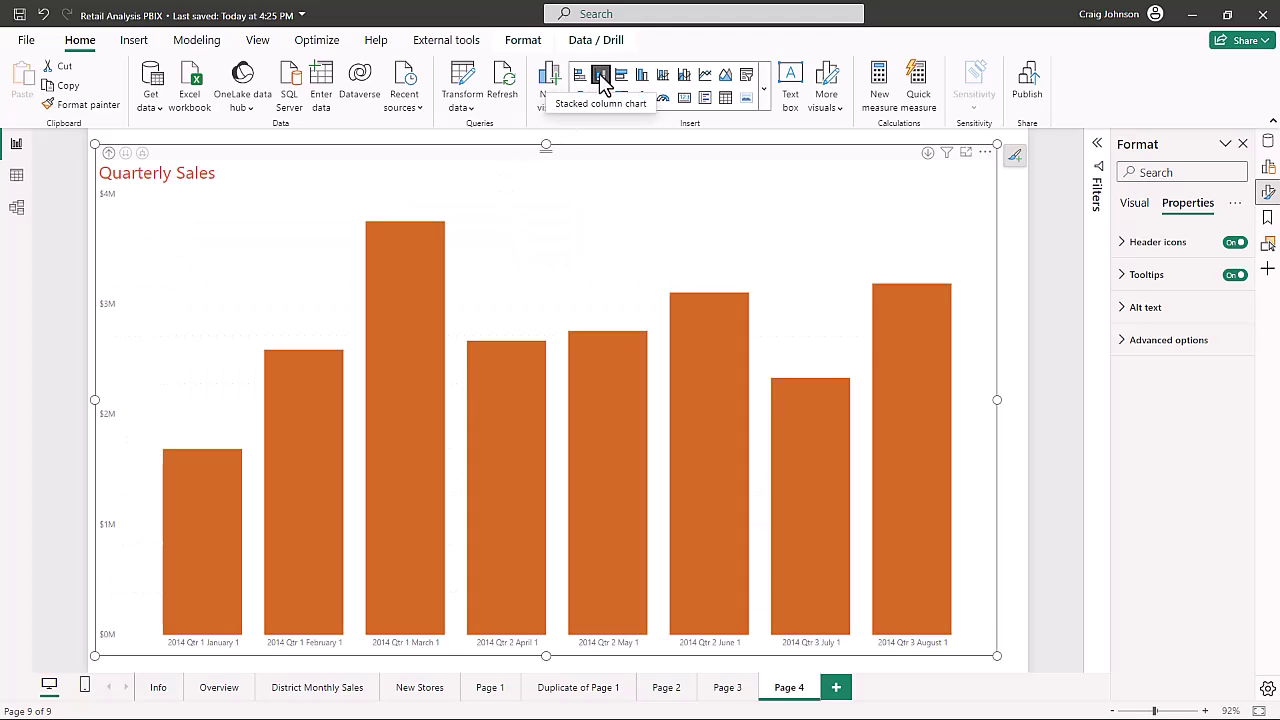